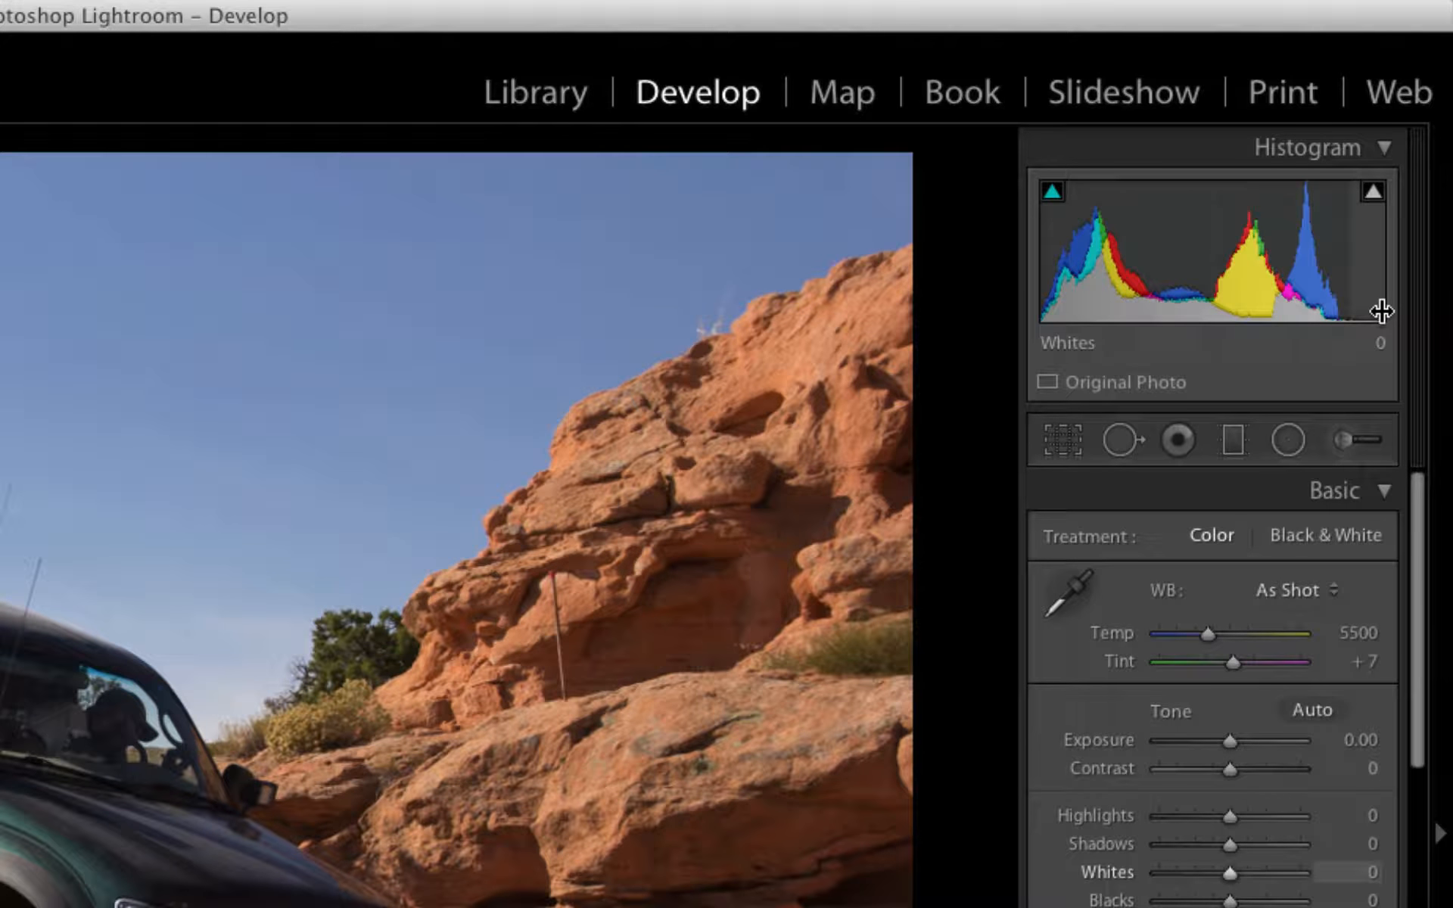
Preview the photo full screen, return to editing, and lower Highlights to -61 while checking highlight clipping.
key(f)
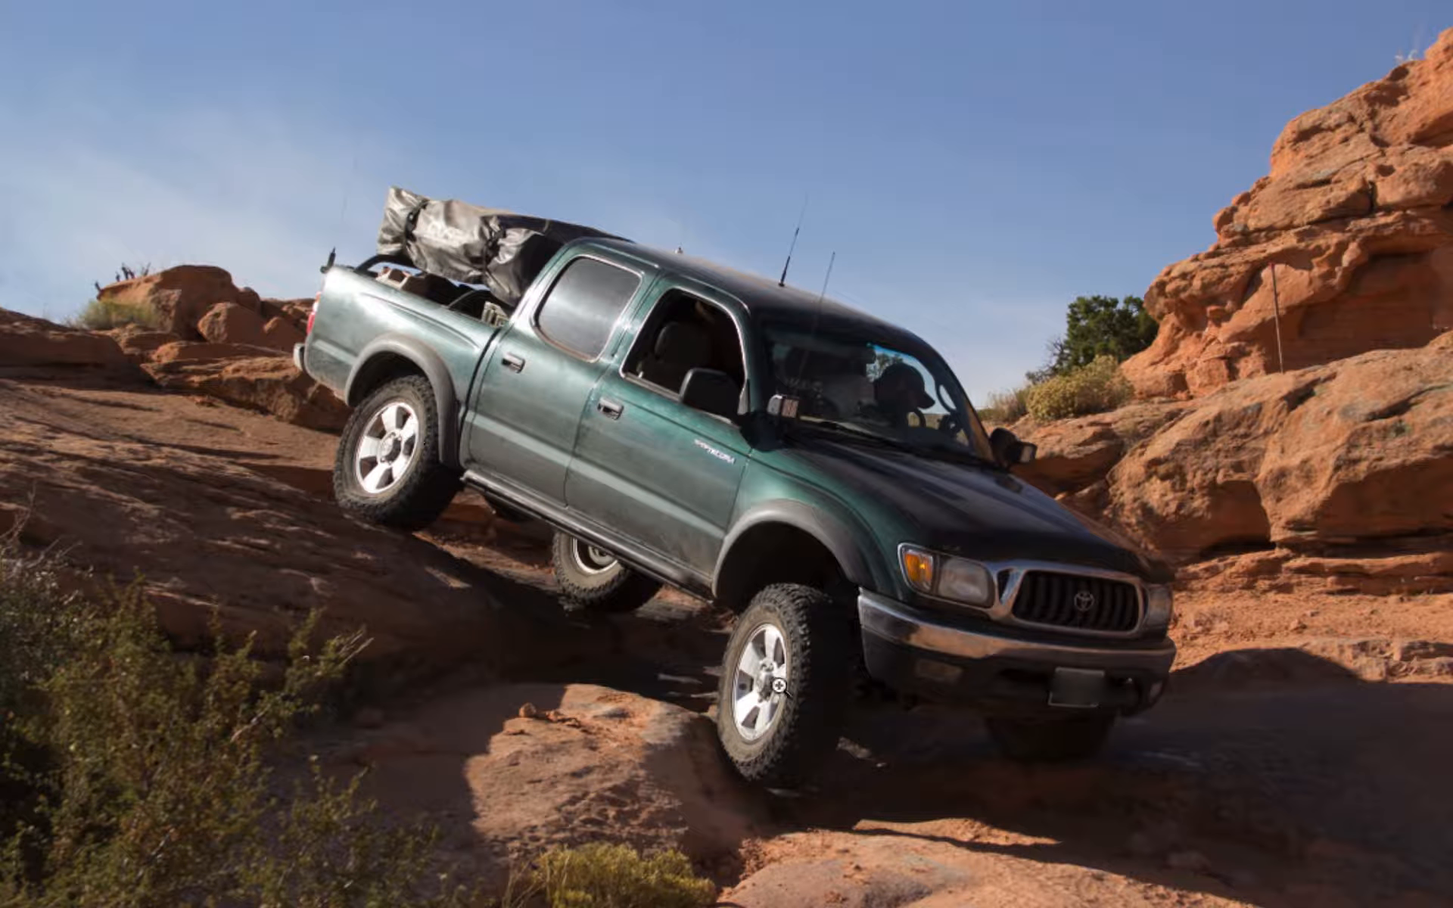
key(f)
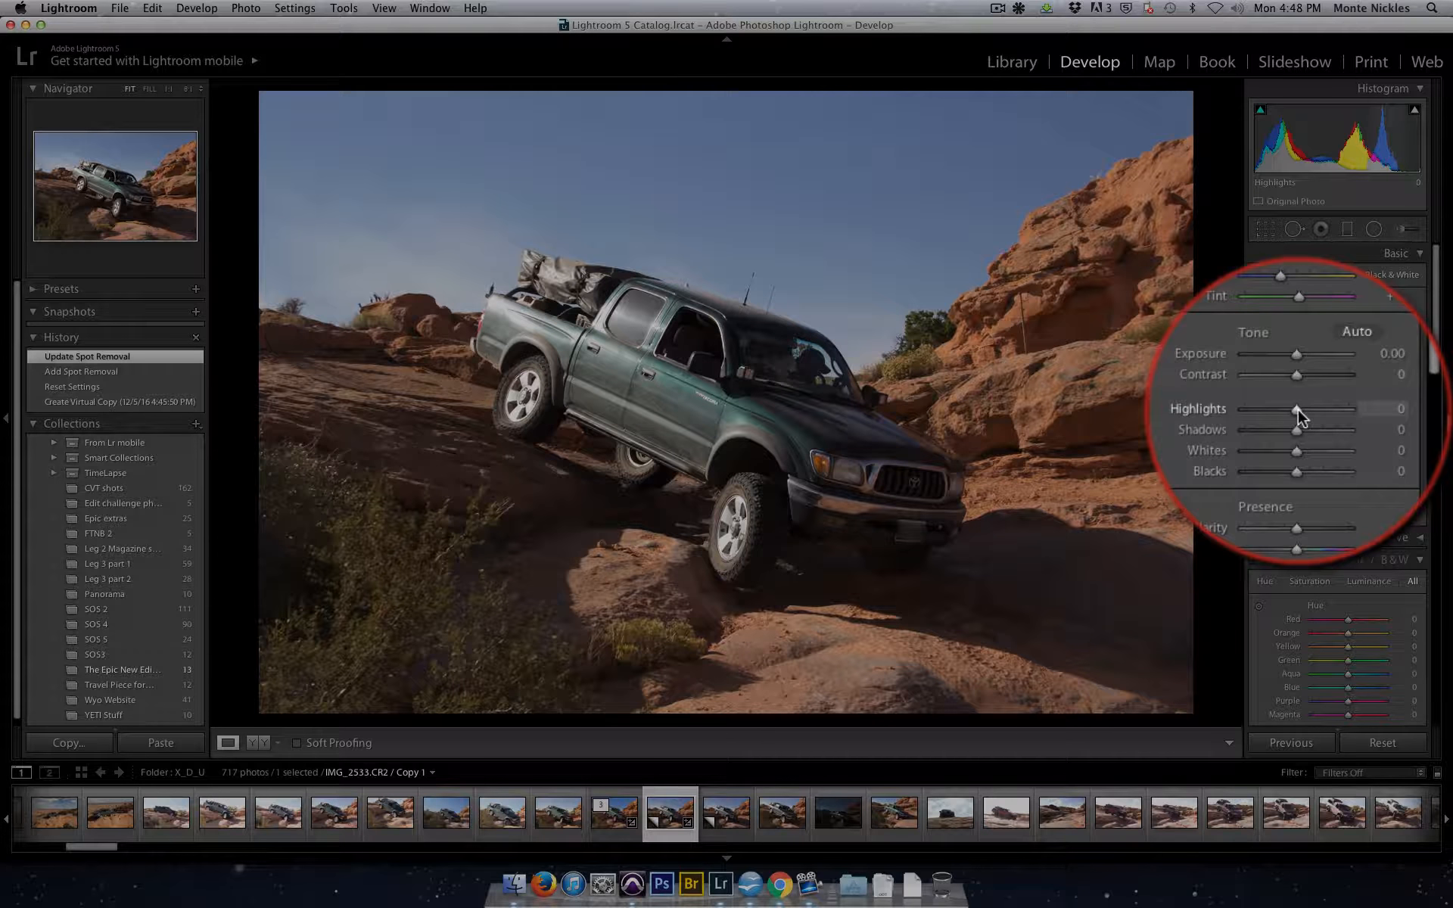
key(alt)
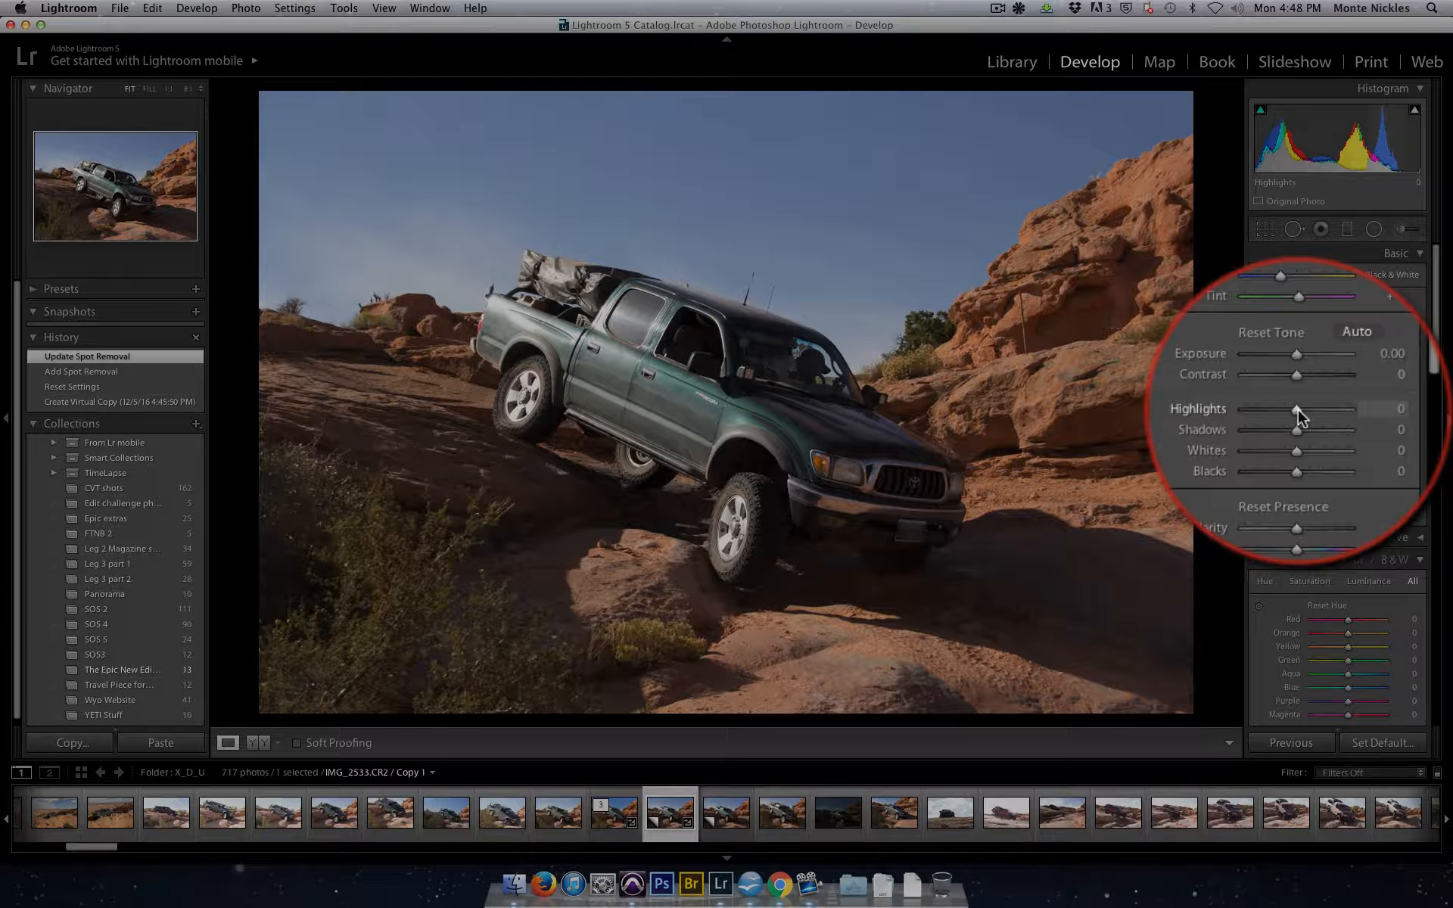
alt+click(1347, 412)
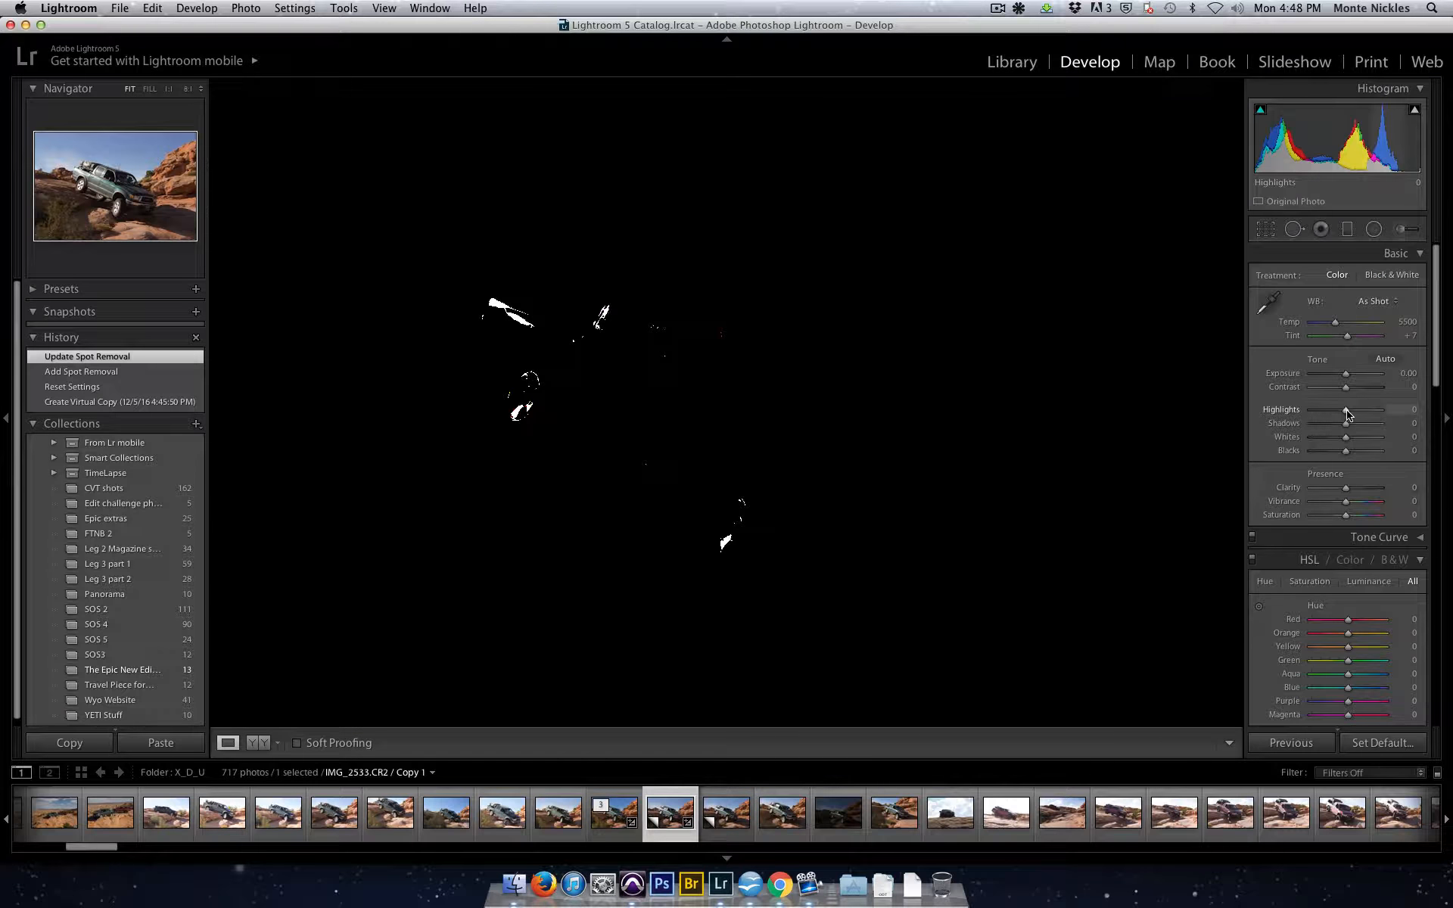
drag(1346, 413, 1326, 416)
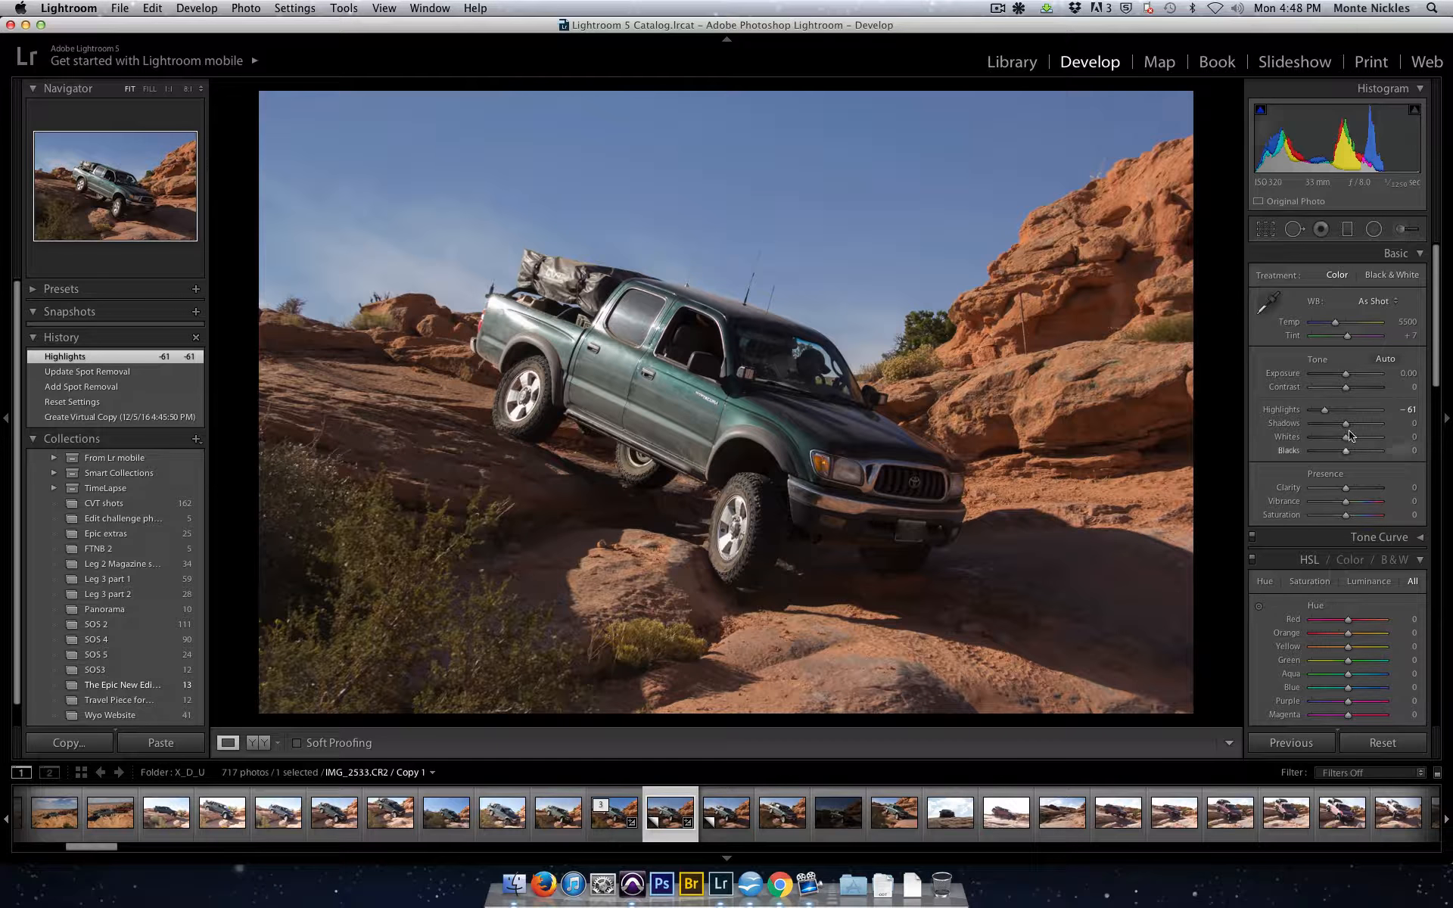
Set Whites to +14 using the clipping preview as a guide.
key(alt)
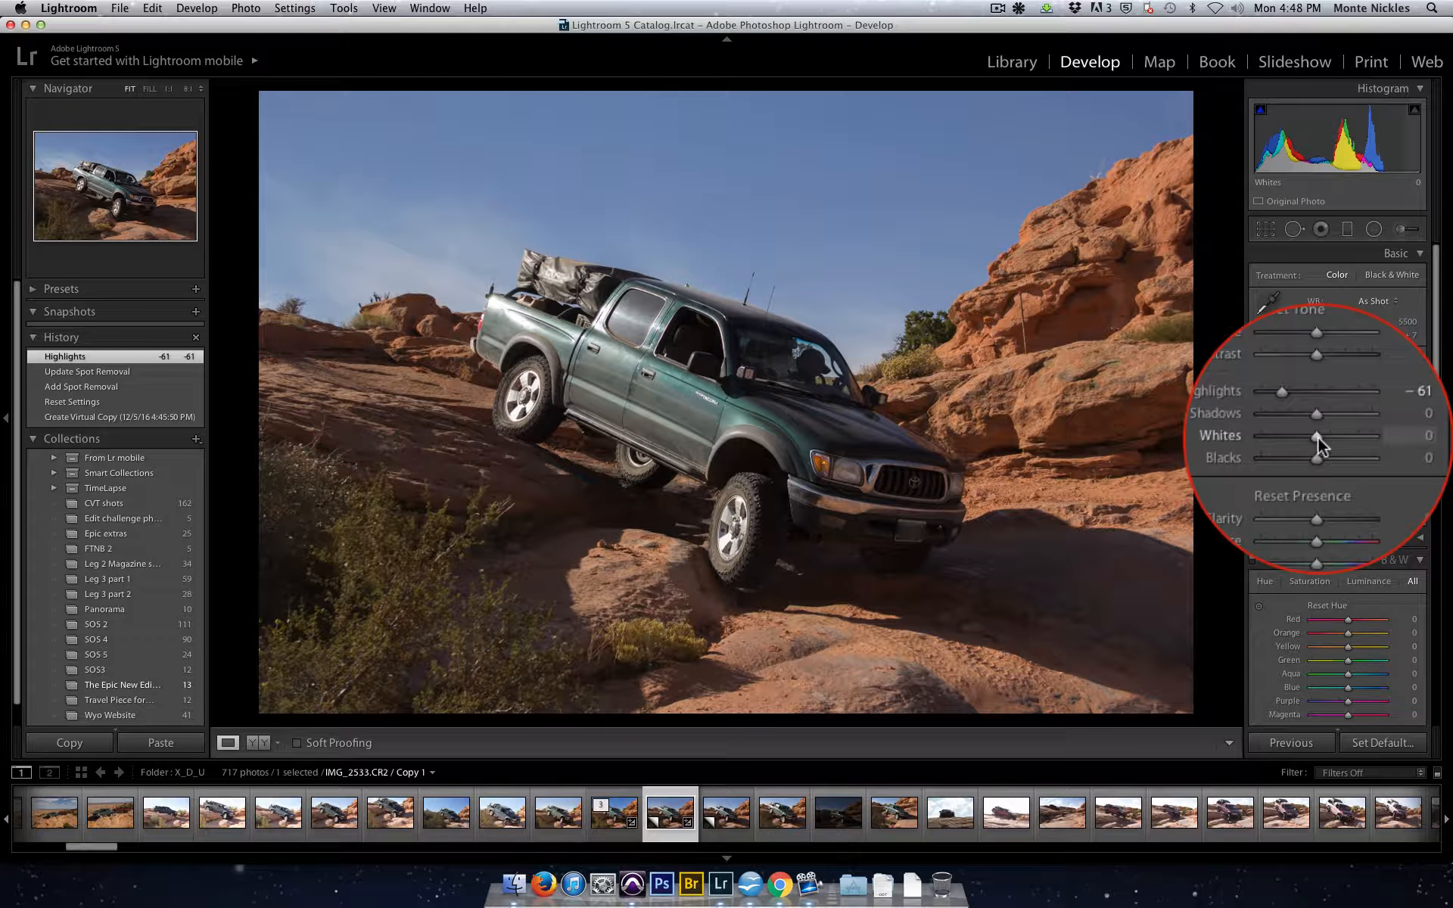
key(alt)
drag(1347, 437, 1351, 439)
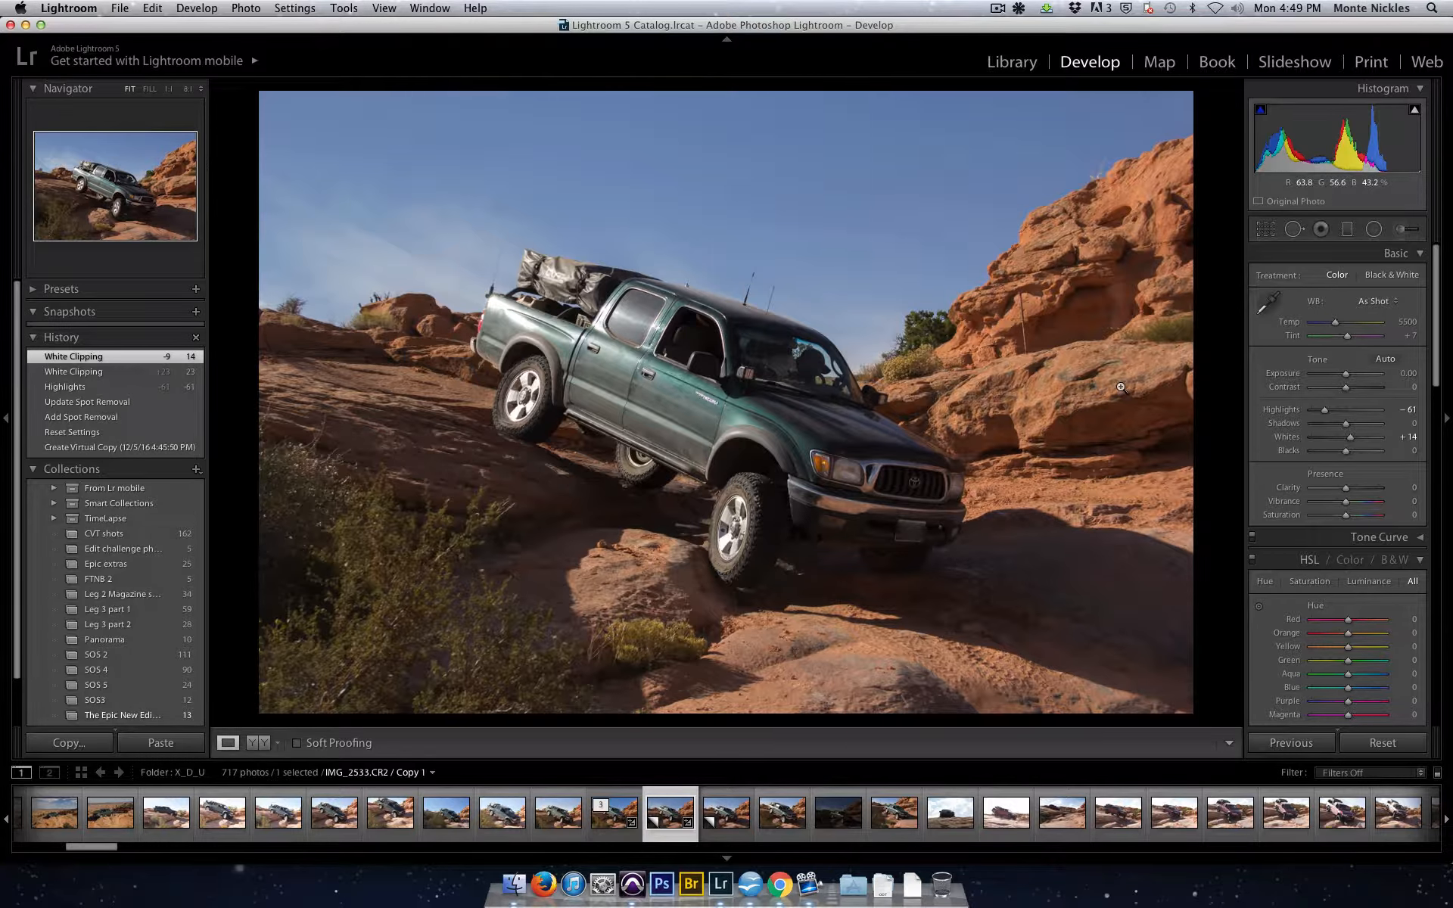
Set Blacks to -20 using the clipping preview as a guide.
alt+click(1347, 451)
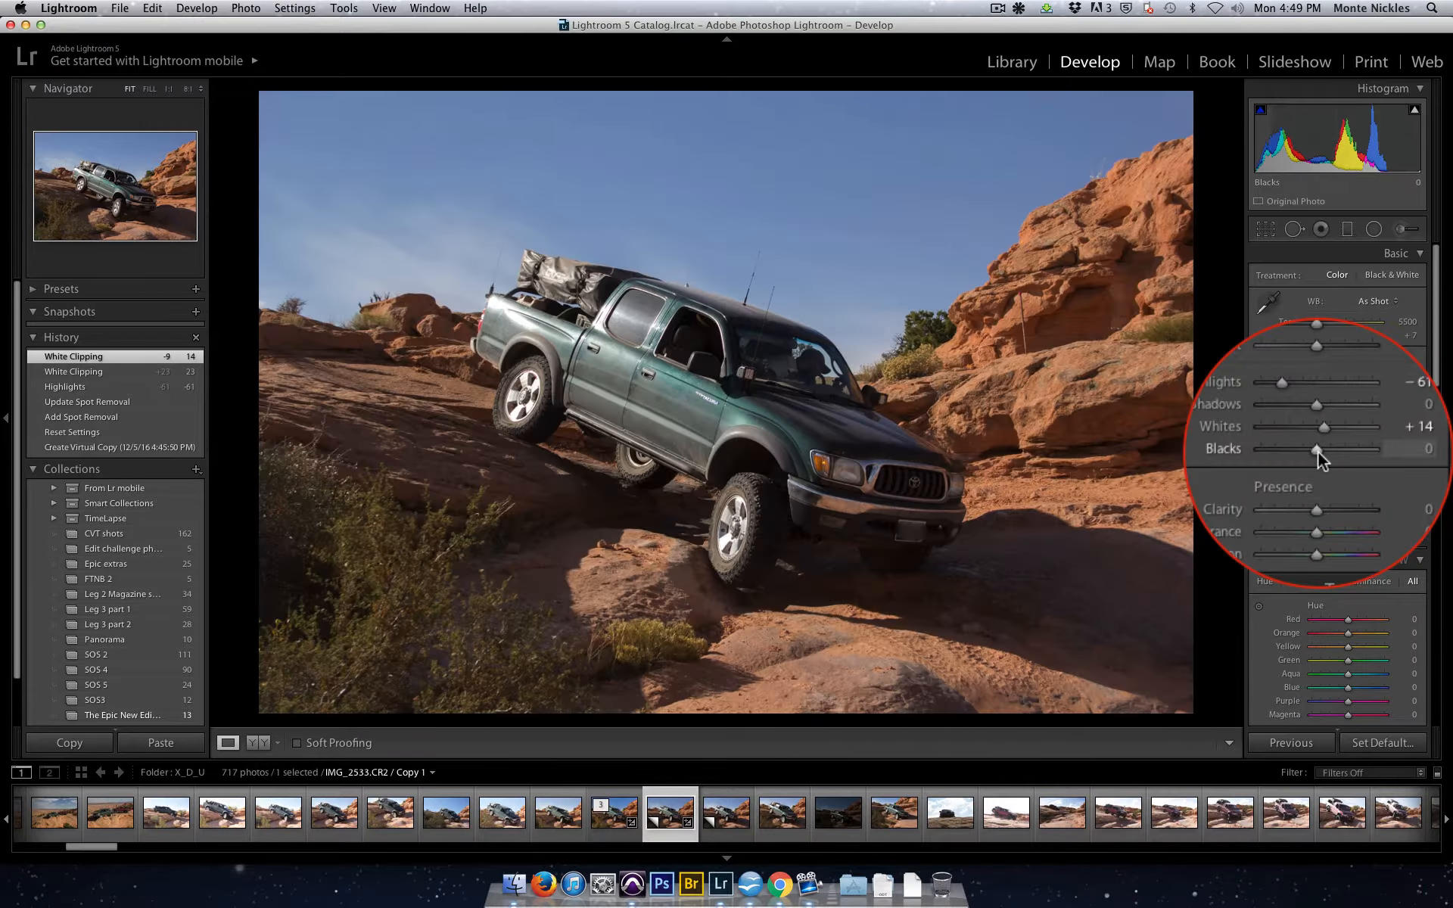
alt+click(1318, 452)
alt+click(1318, 452)
drag(1345, 451, 1339, 454)
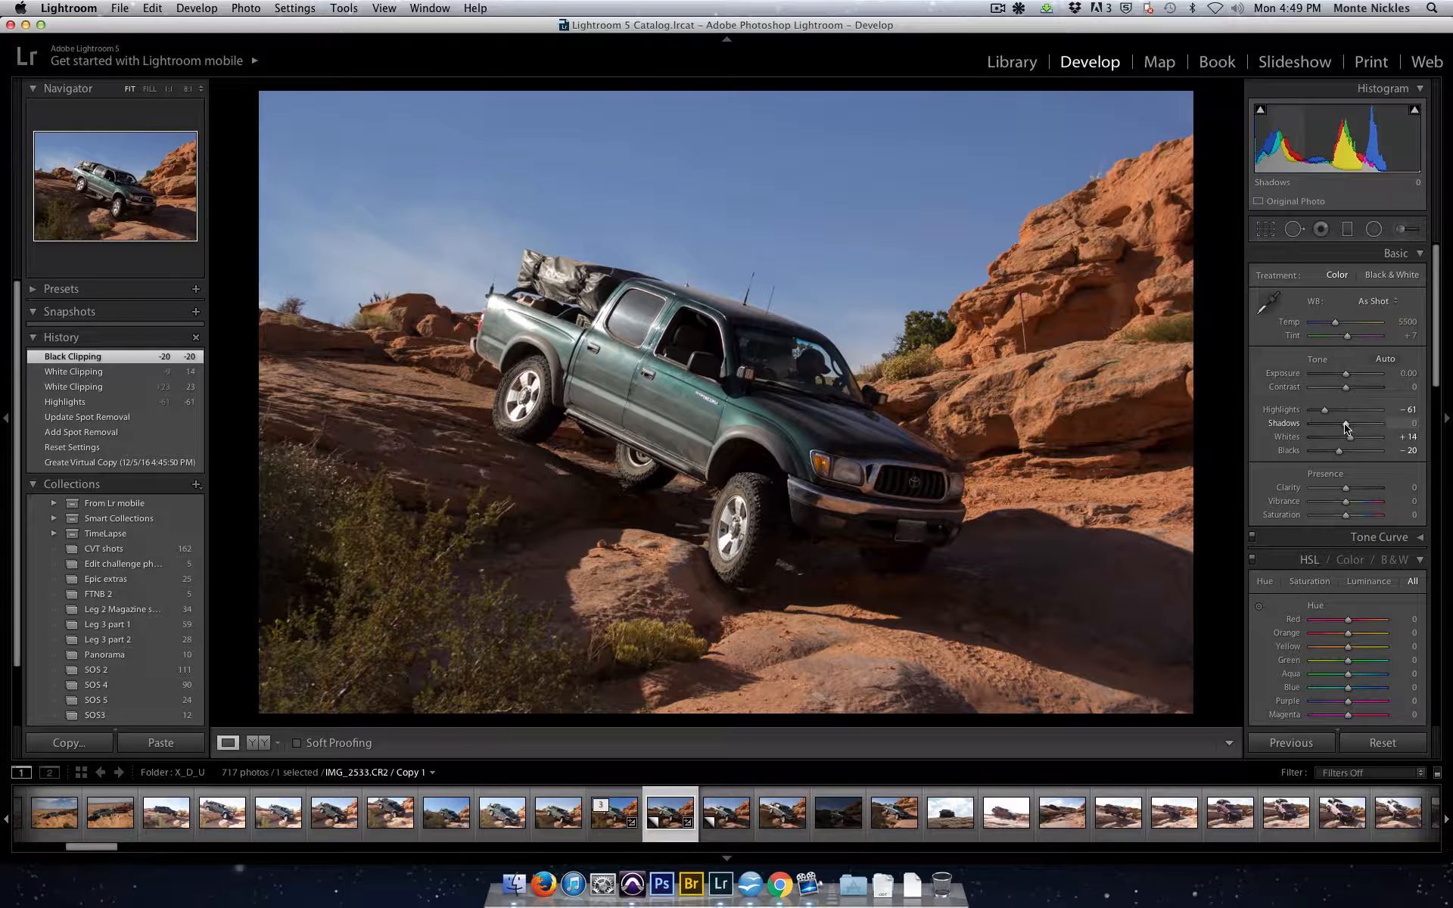
Brighten the photo's dark areas by setting Shadows to +55.
drag(1344, 426, 1382, 424)
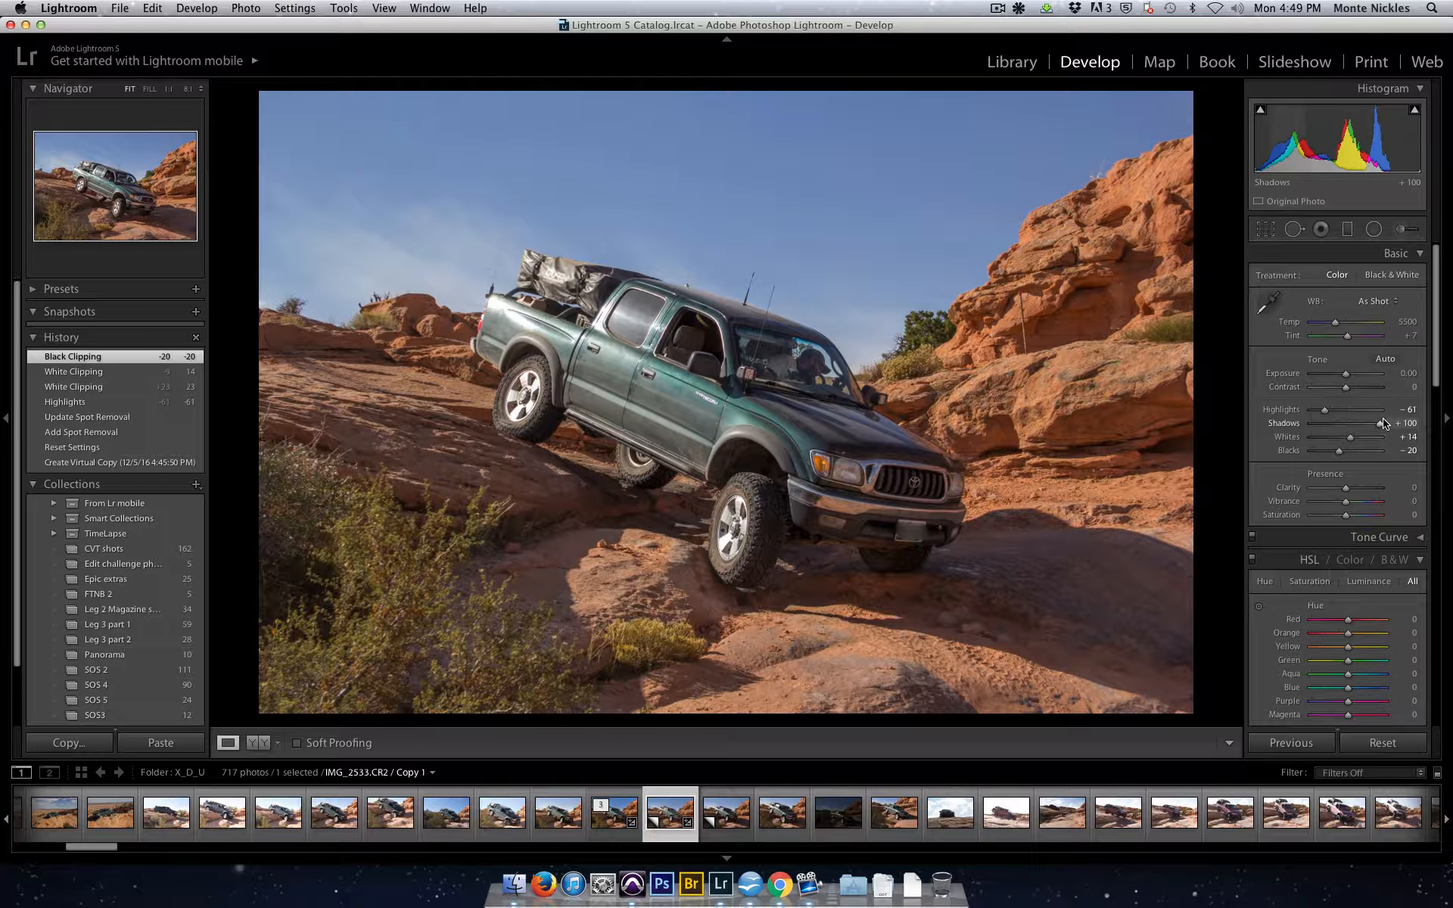
drag(1383, 425, 1365, 426)
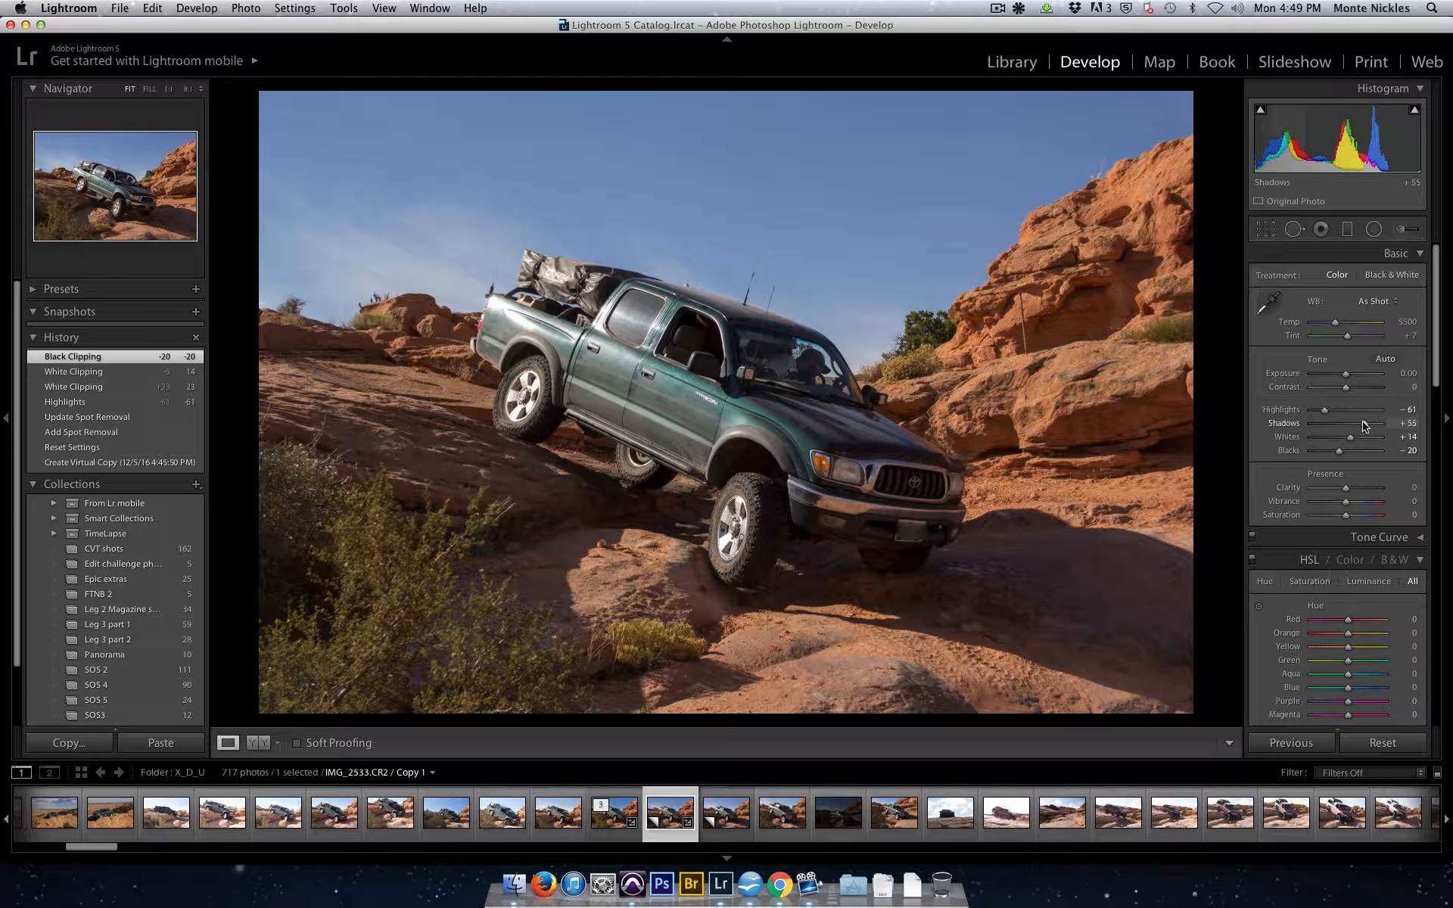
drag(1364, 426, 1364, 426)
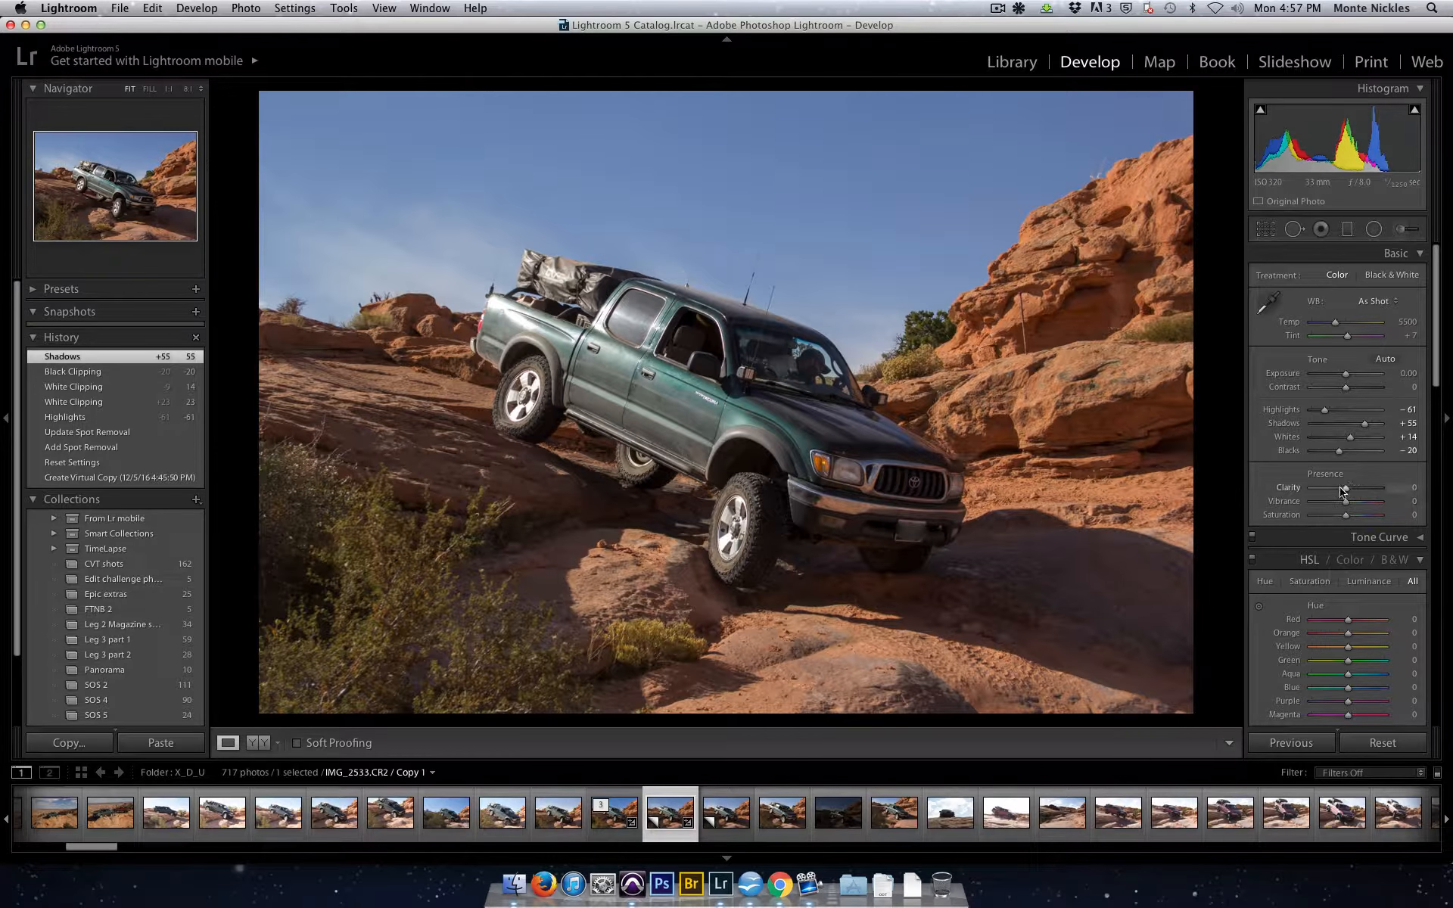
Set Clarity to +54 and Vibrance to +55 to strengthen midtone contrast and color.
mouse_move(1347, 482)
mouse_down()
mouse_move(1323, 490)
mouse_move(1376, 489)
mouse_move(1363, 493)
mouse_up()
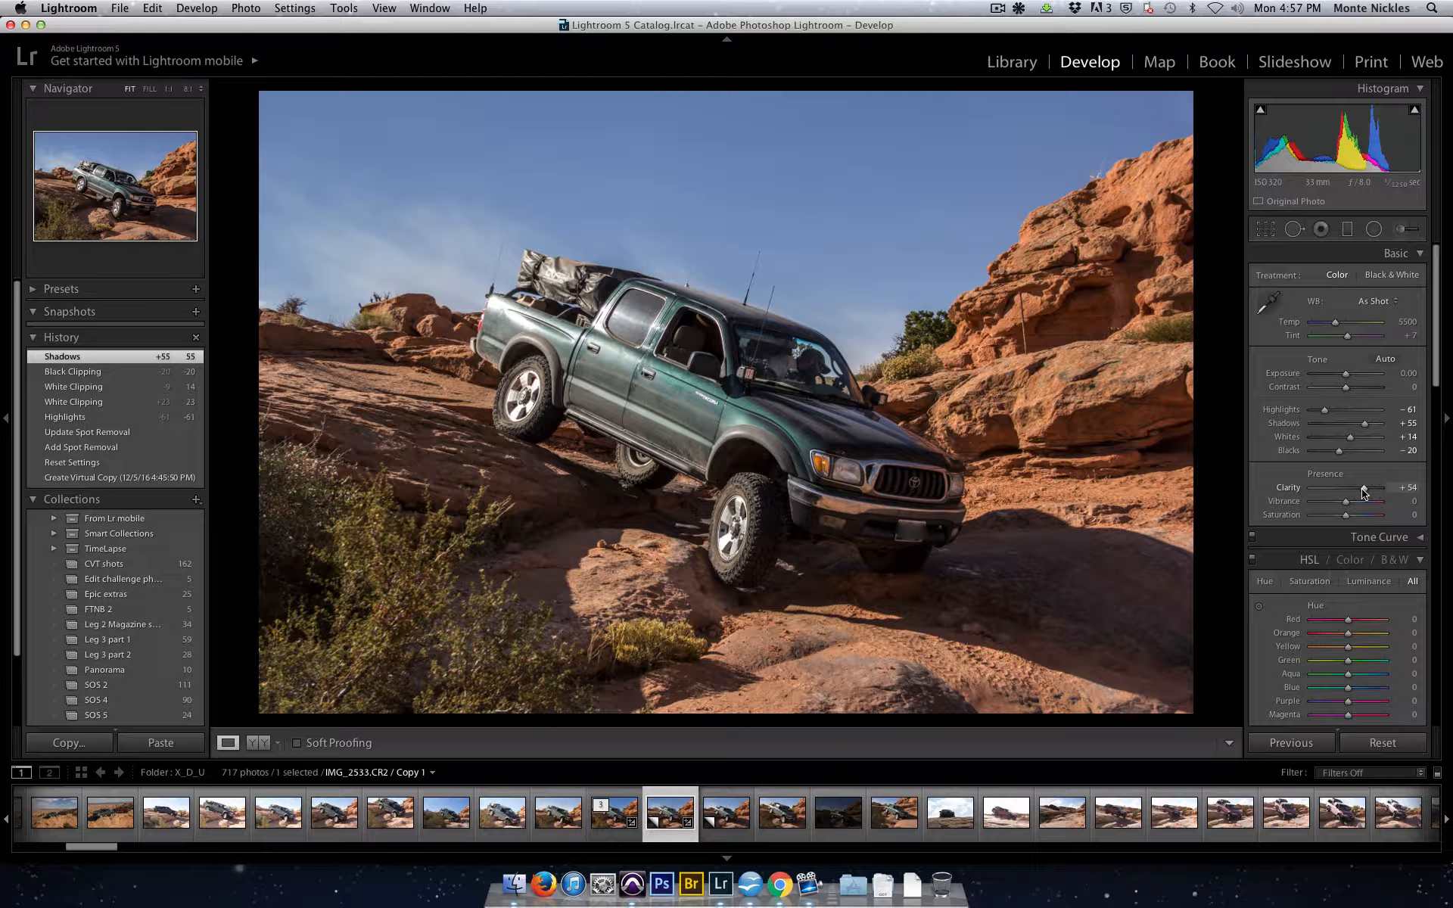
mouse_move(1363, 492)
mouse_down()
mouse_move(1352, 505)
mouse_move(1365, 492)
mouse_up()
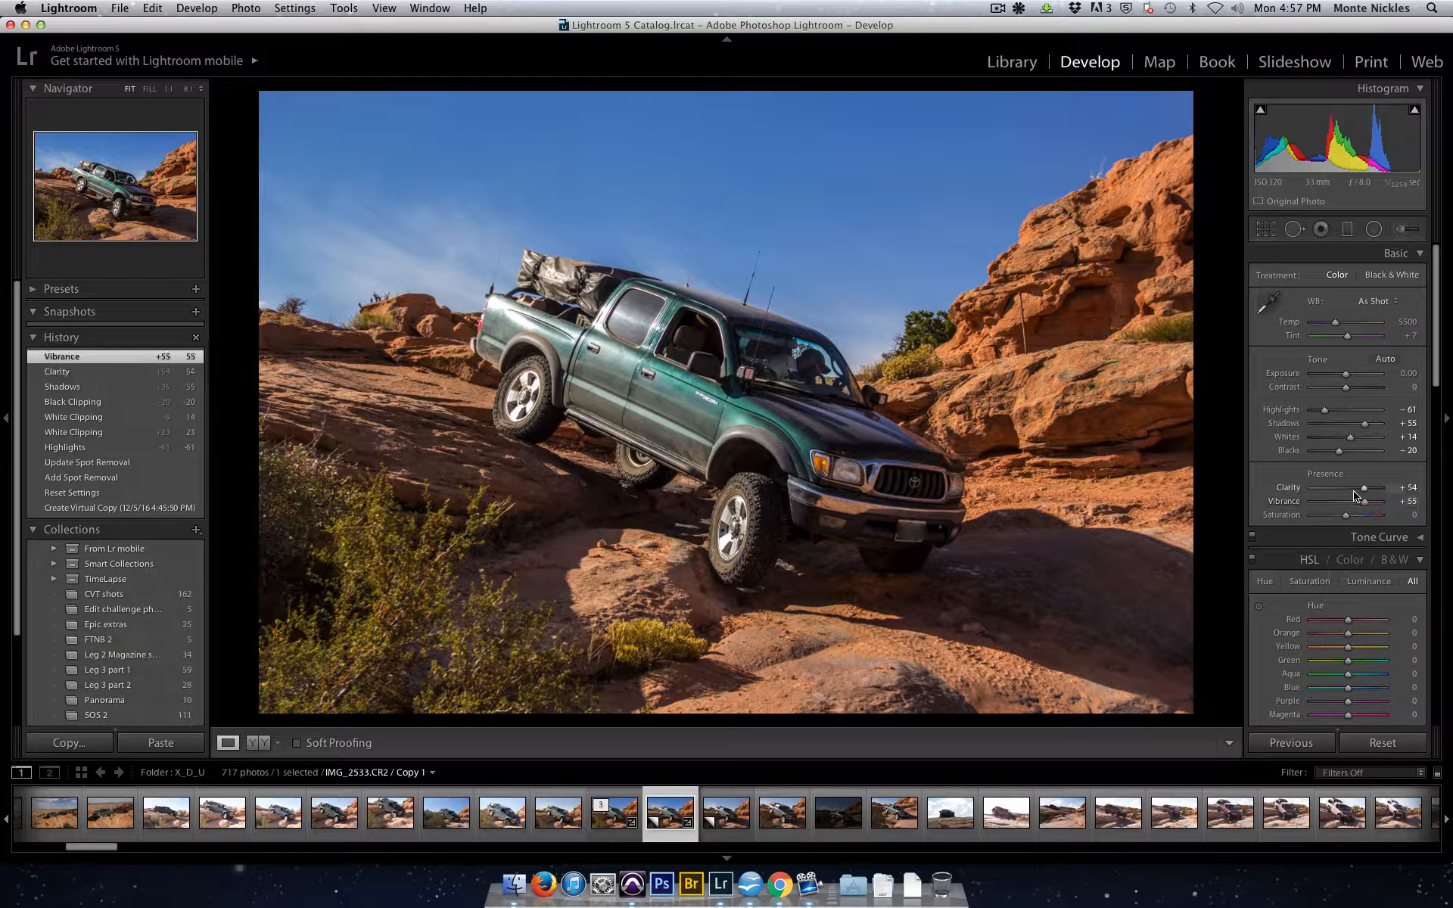
Set the Sharpening Amount to 84 in the Detail settings.
scroll(1365, 484, down, 5)
scroll(1365, 477, down, 4)
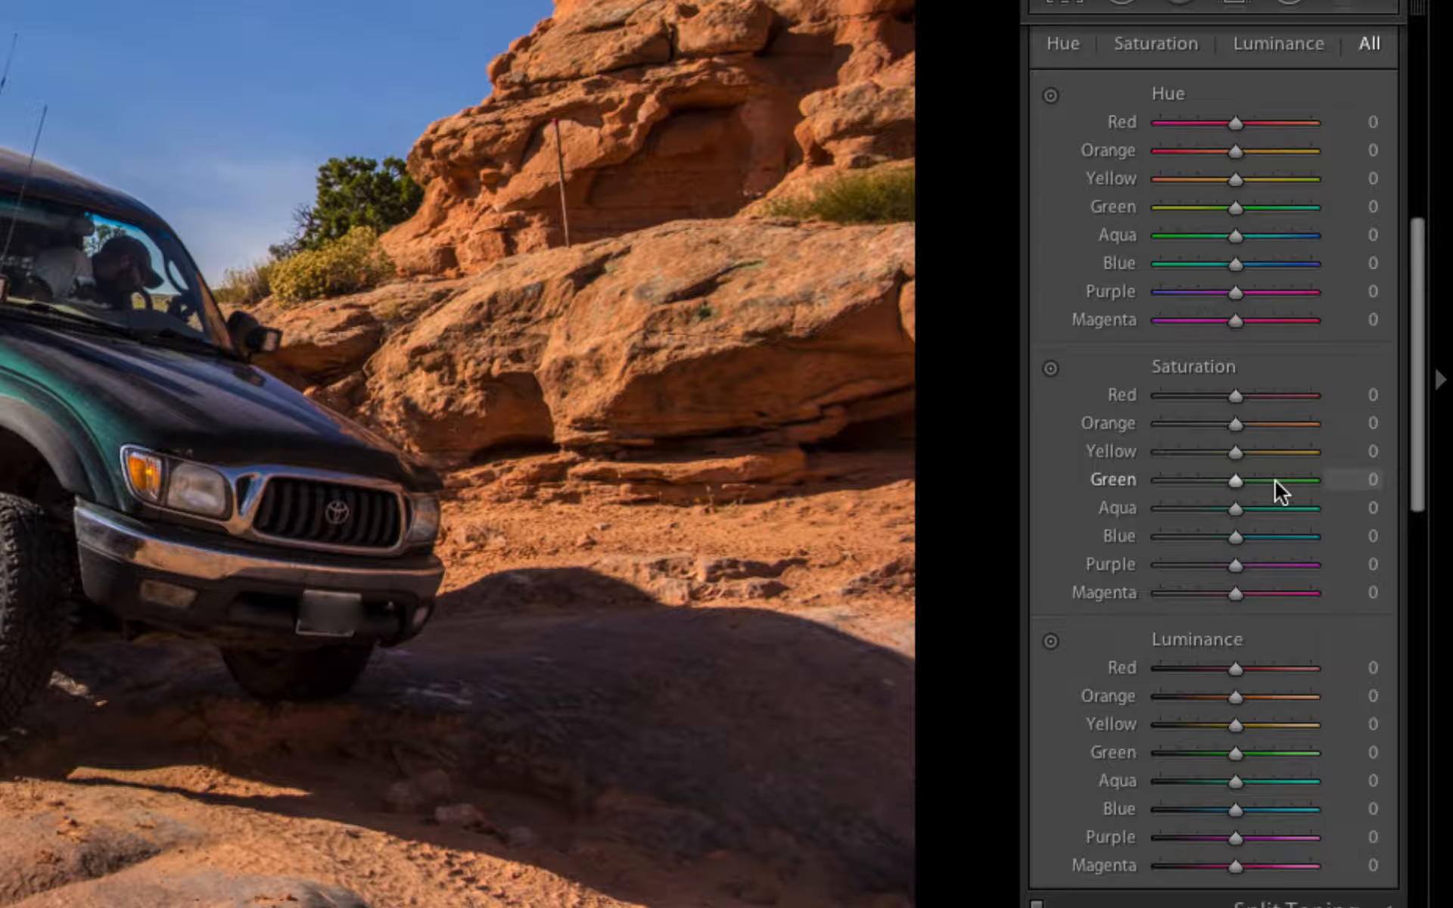
scroll(1207, 449, down, 1)
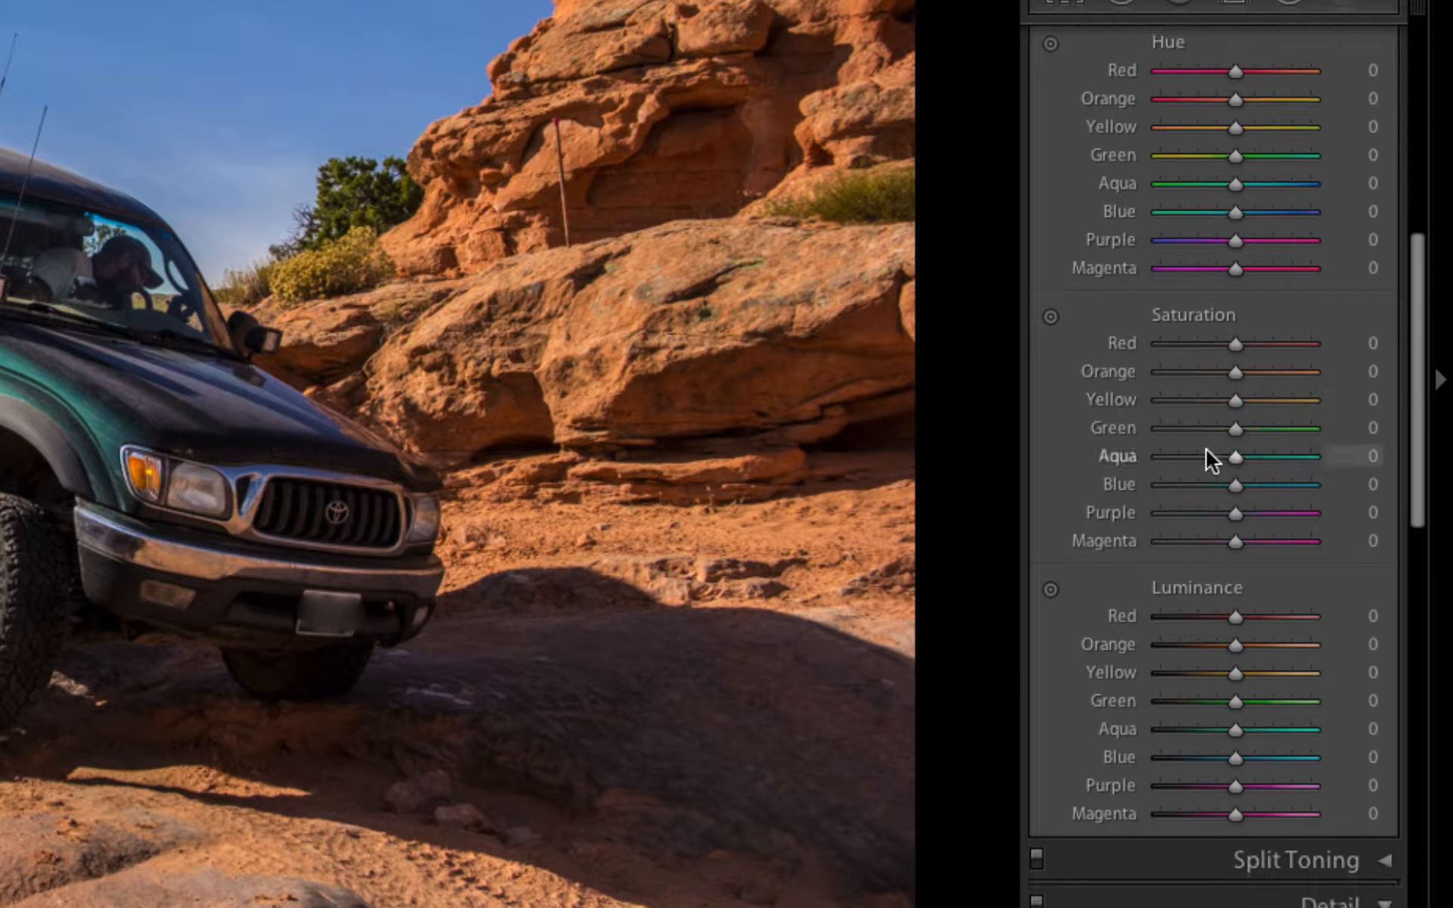
scroll(1206, 449, down, 8)
scroll(1206, 449, down, 4)
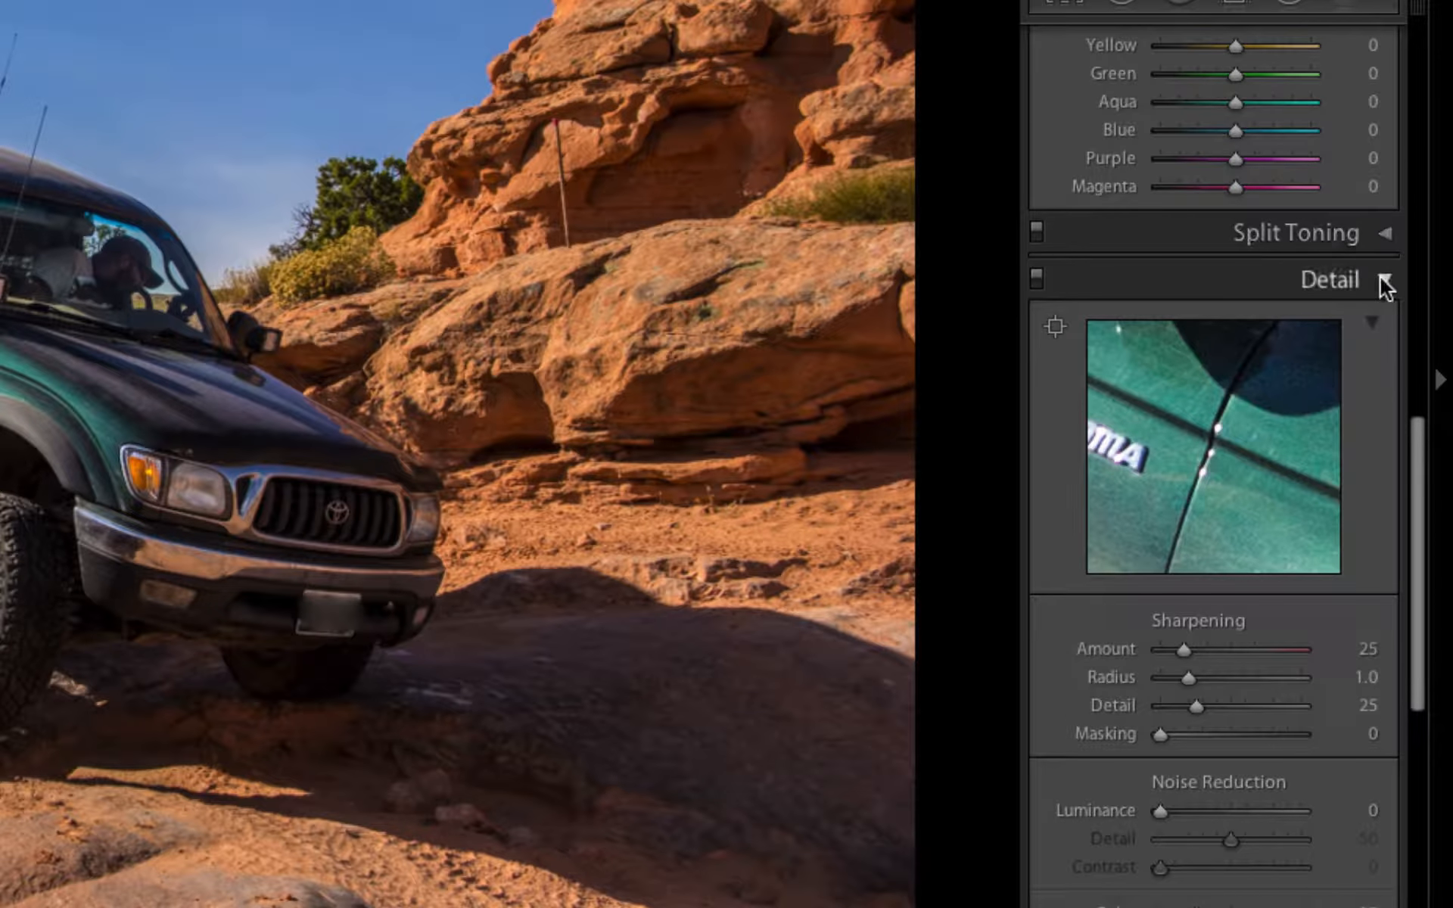
drag(1247, 655, 1236, 649)
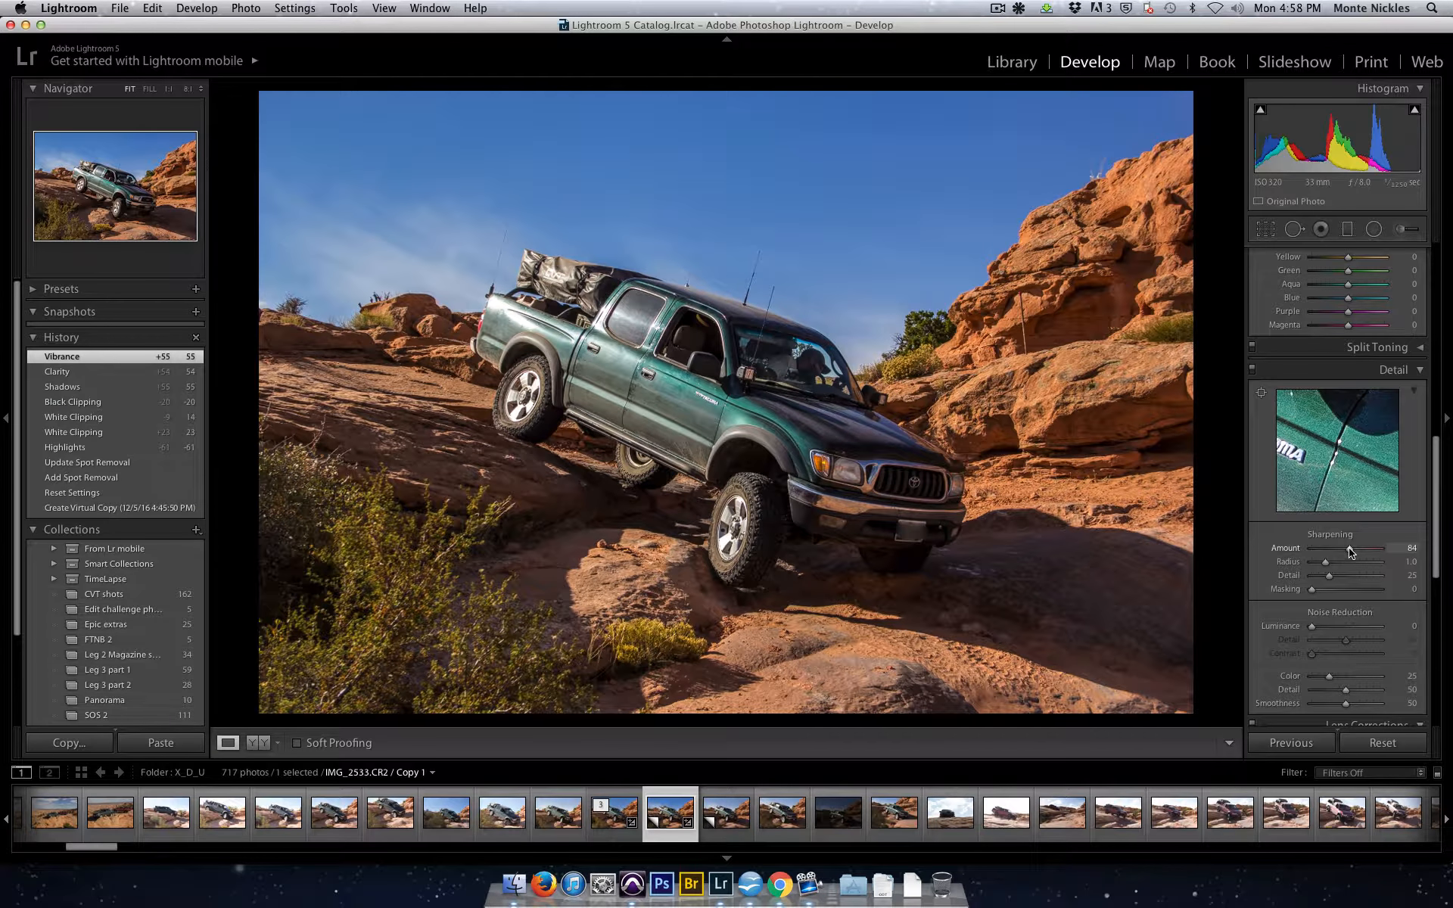
drag(1351, 552, 1352, 553)
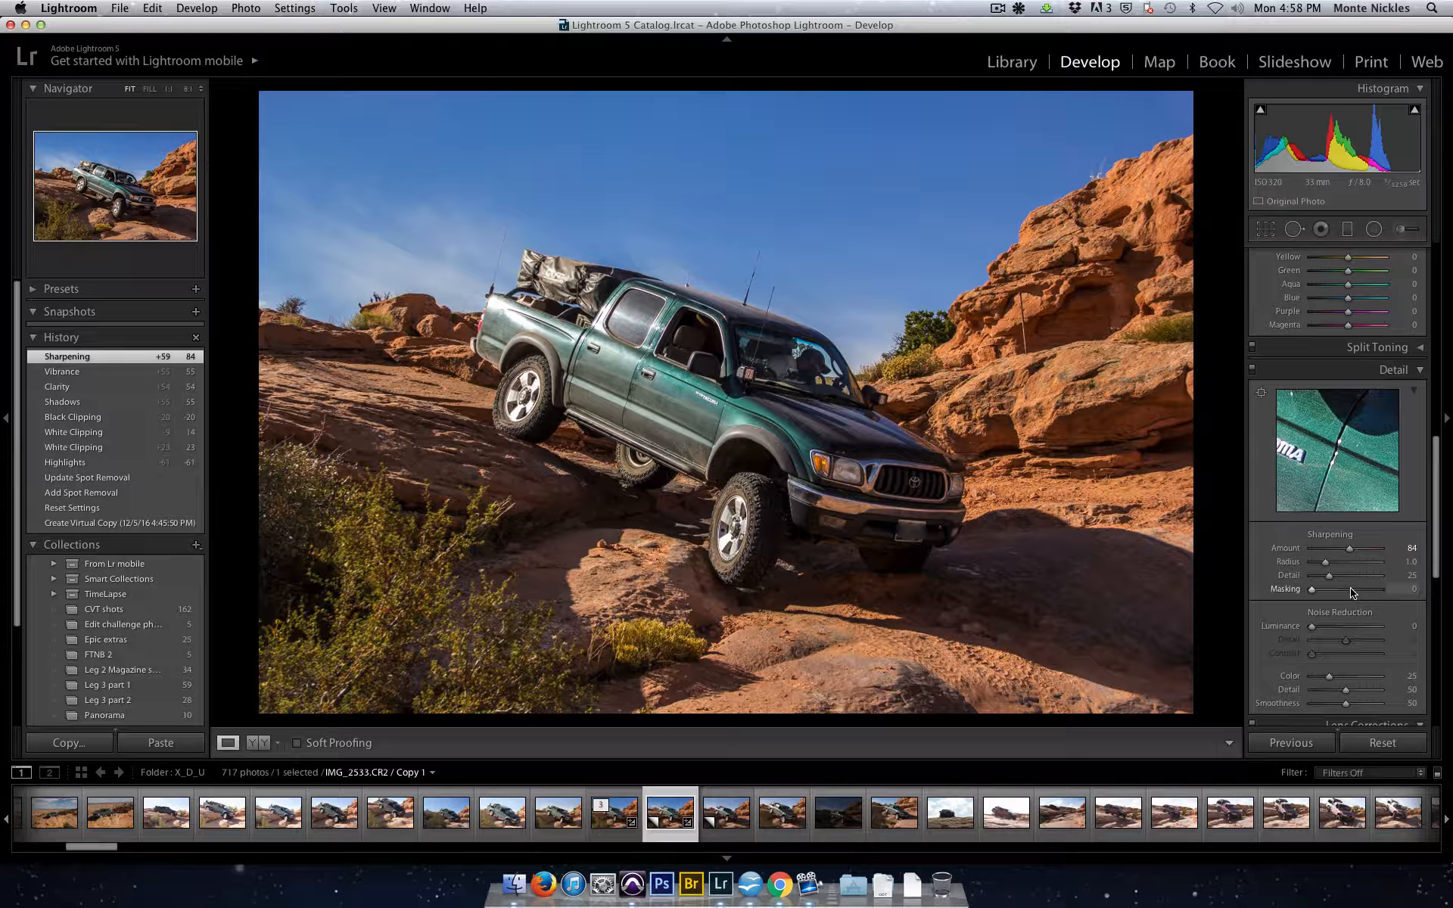
Set the sharpening Masking to 79 with the edge mask preview, limiting the sharpening to the edges.
key(alt)
mouse_move(1353, 592)
mouse_down()
mouse_move(1332, 593)
mouse_move(1367, 593)
mouse_up()
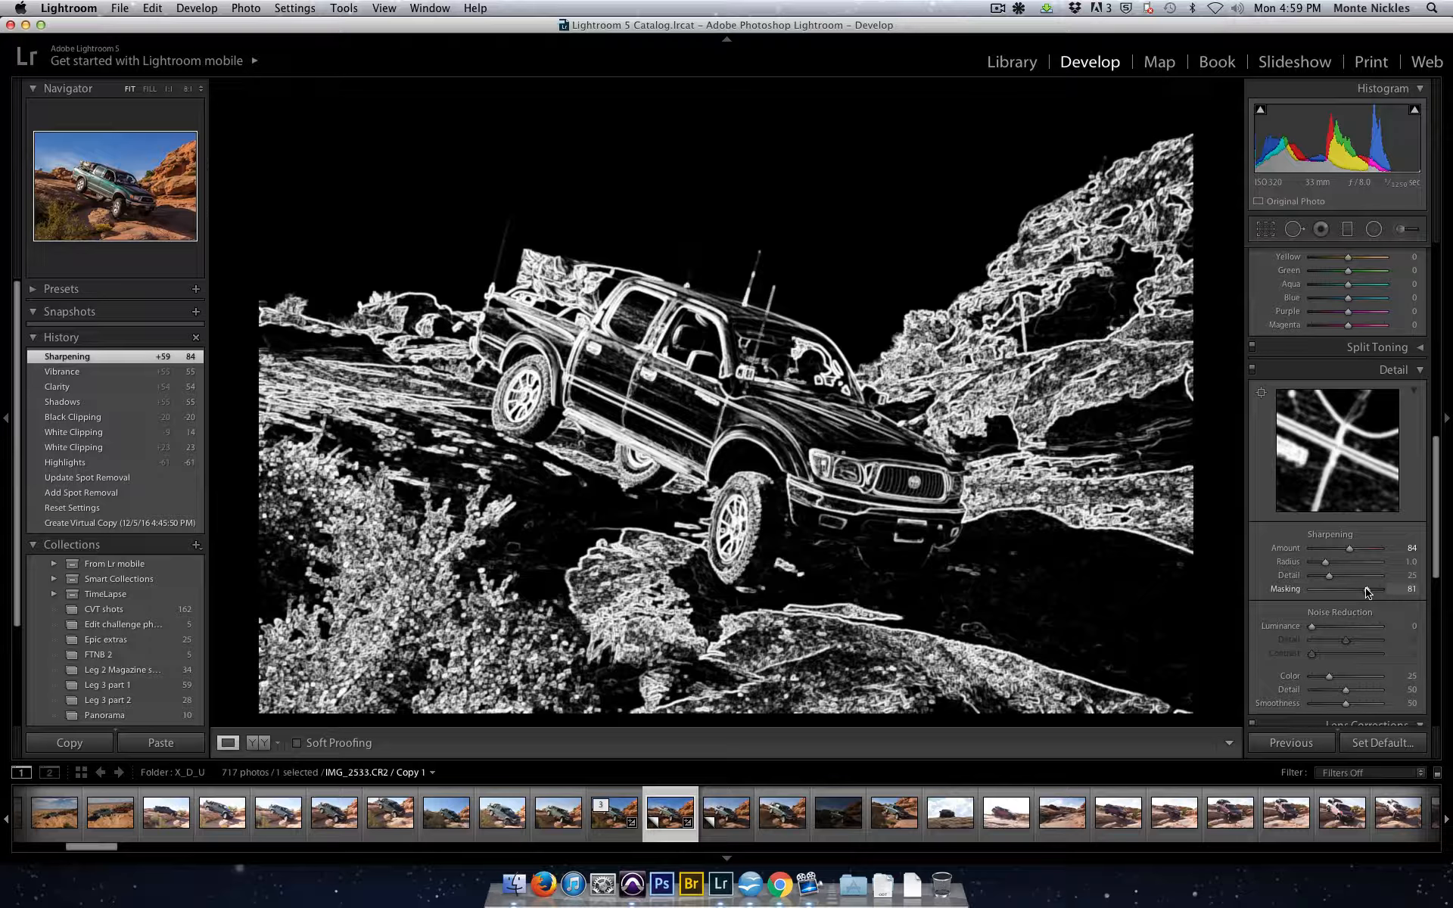
drag(1366, 593, 1370, 592)
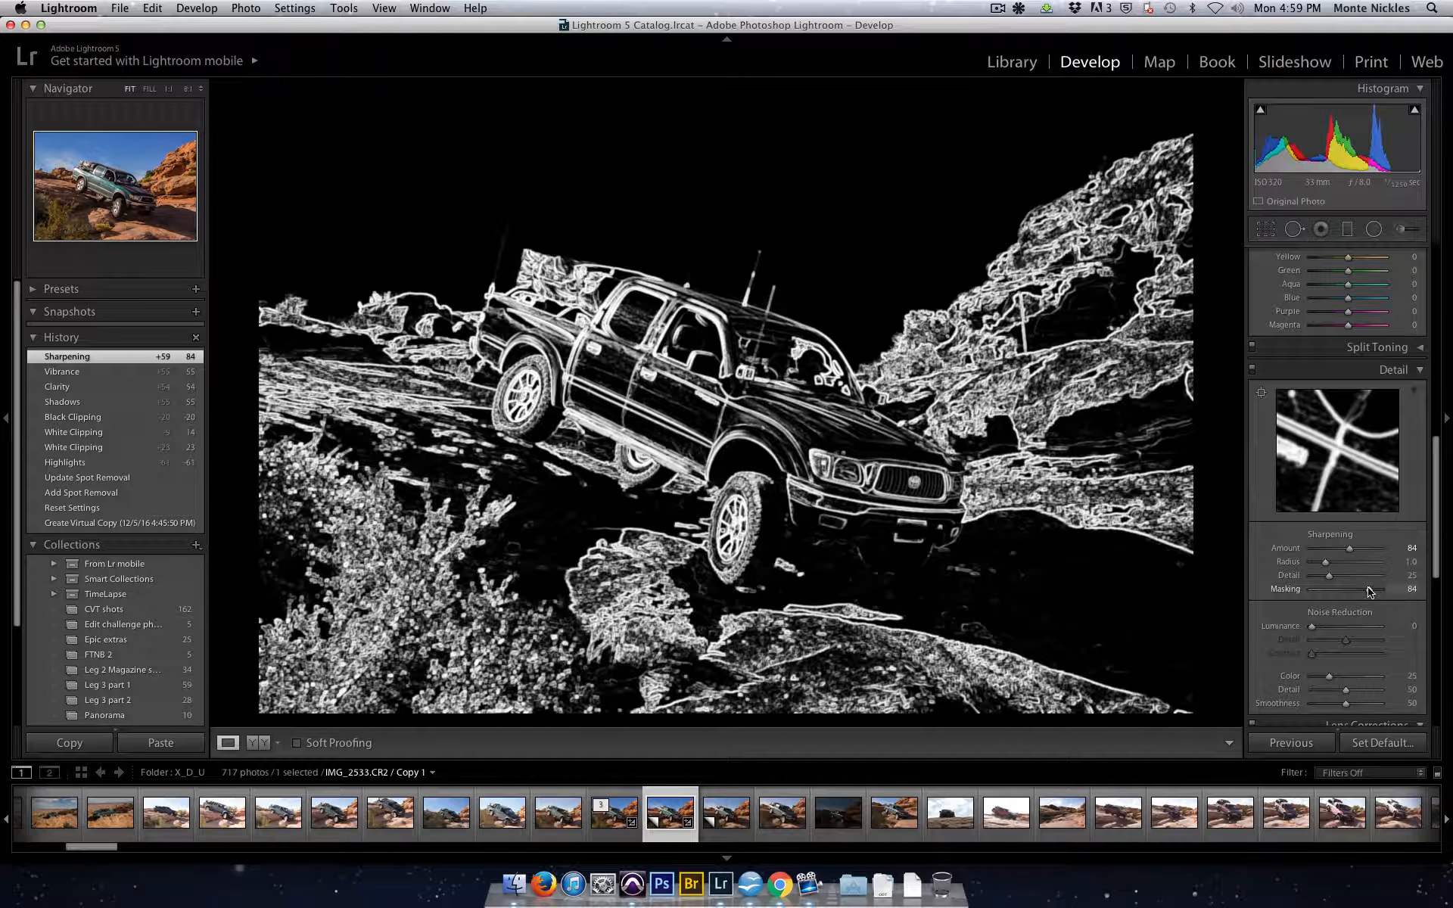
drag(1369, 592, 1367, 591)
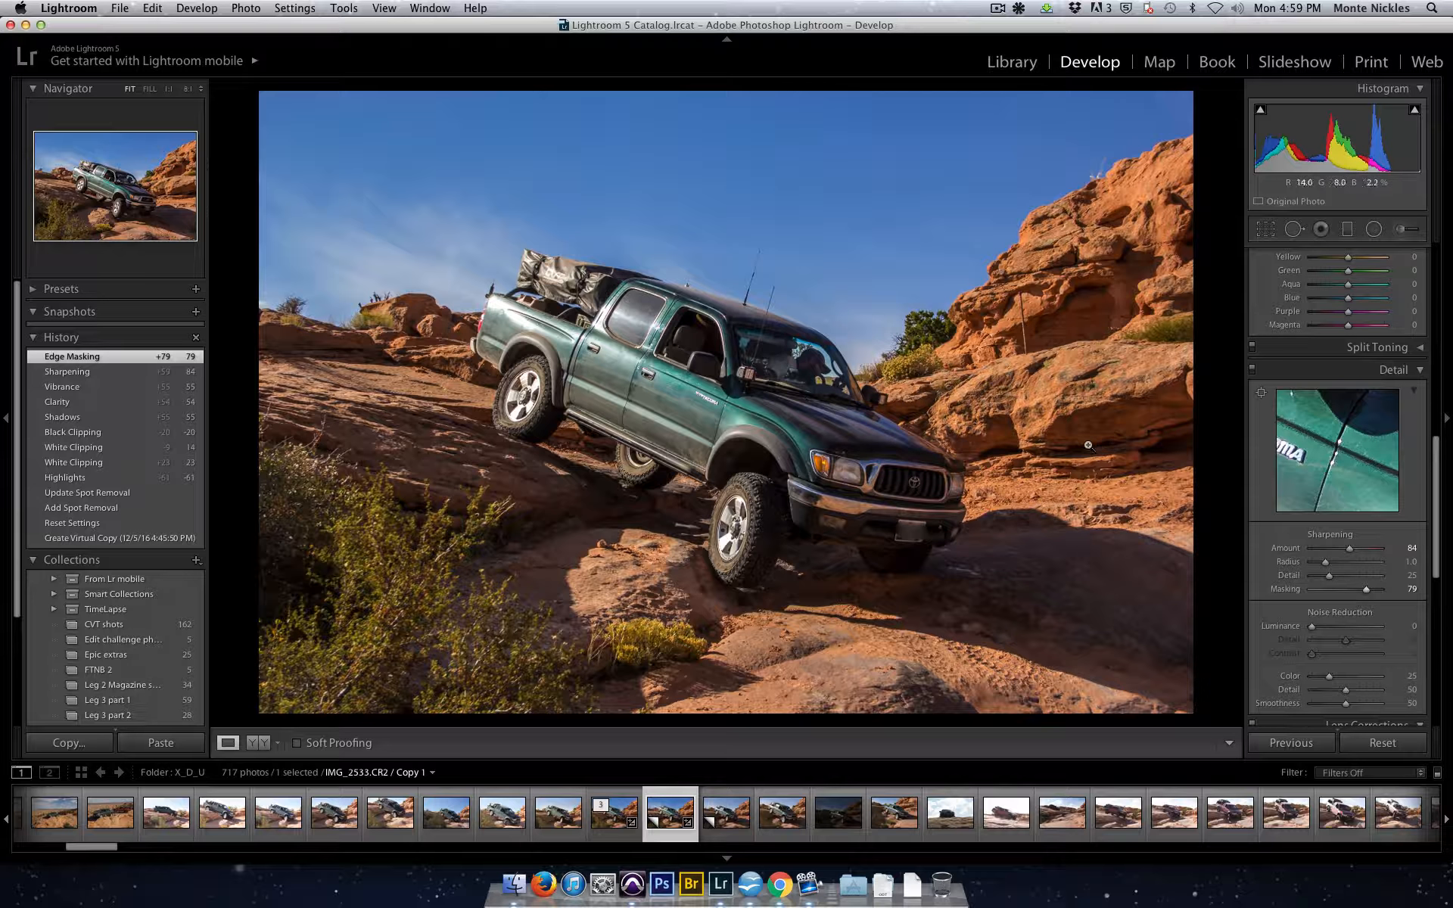
Set the Luminance noise reduction to 10.
scroll(1350, 497, down, 3)
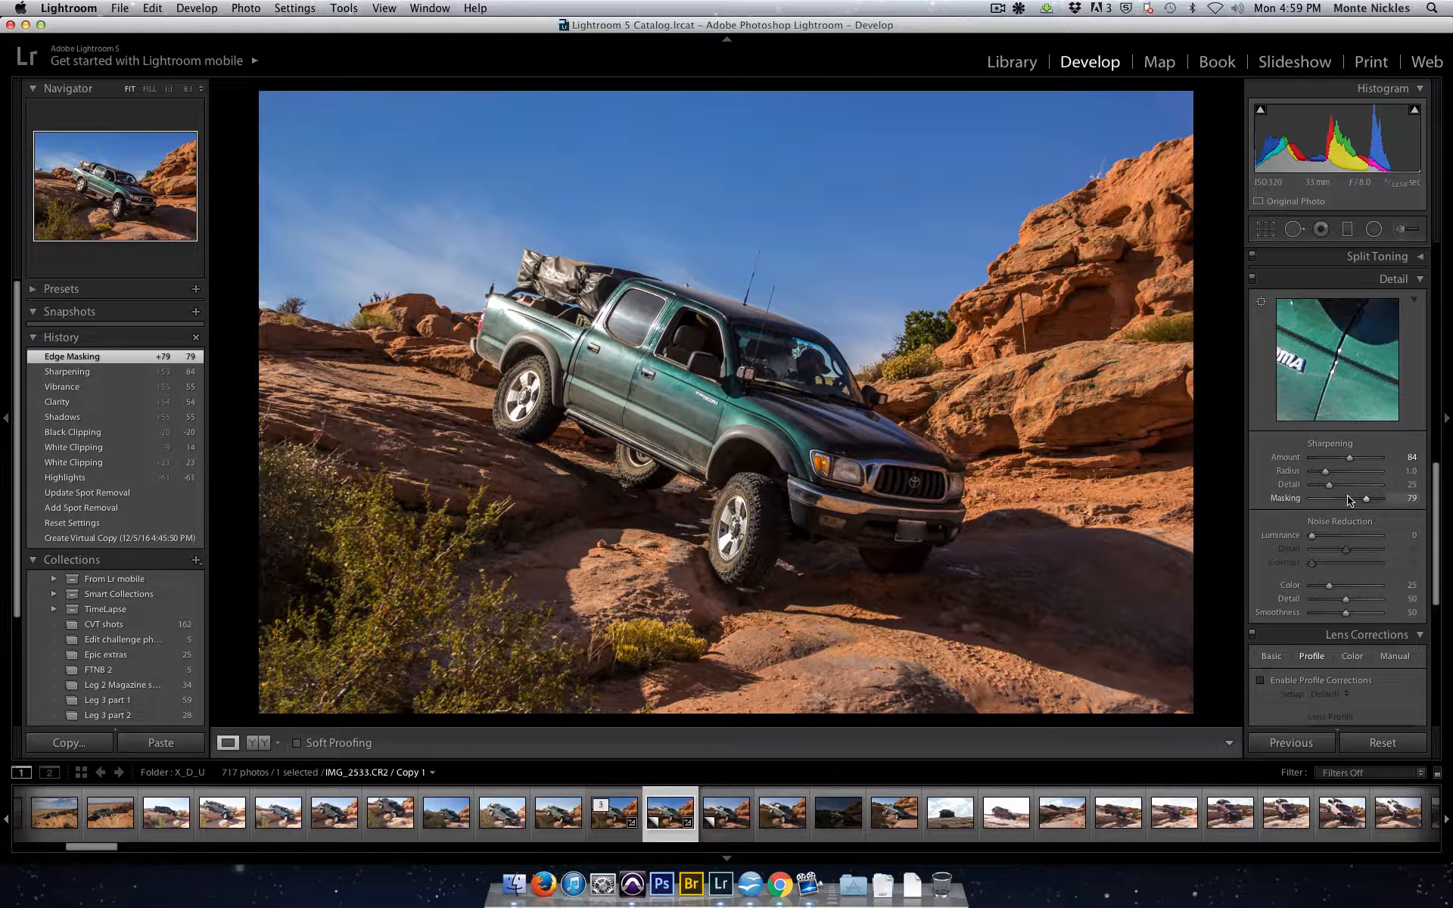
click(1320, 536)
drag(1319, 536, 1318, 535)
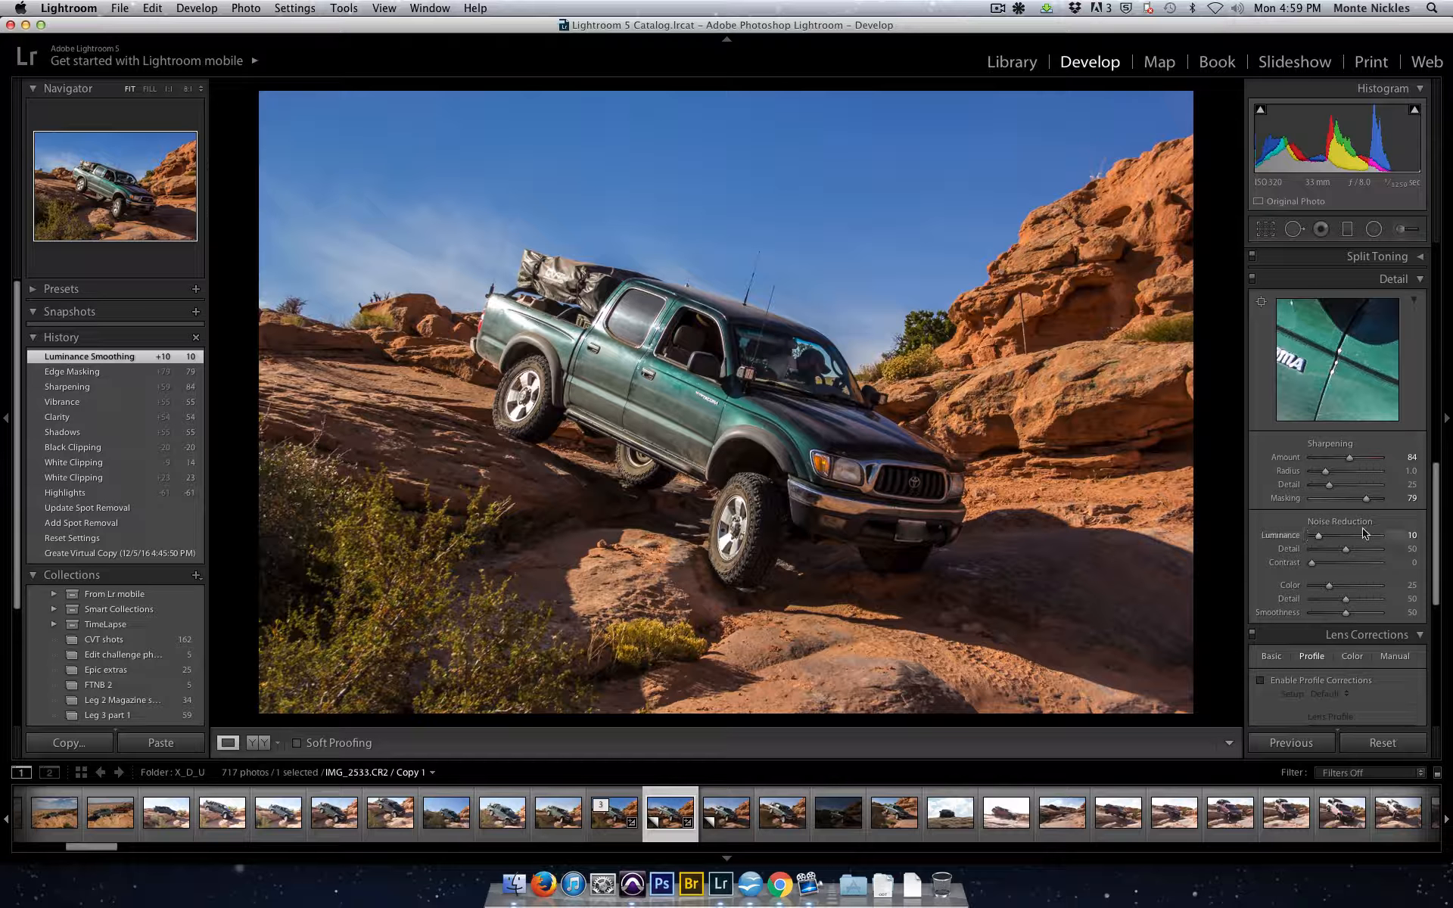
Enable lens profile corrections for the photo.
scroll(1351, 541, down, 3)
scroll(1367, 580, down, 3)
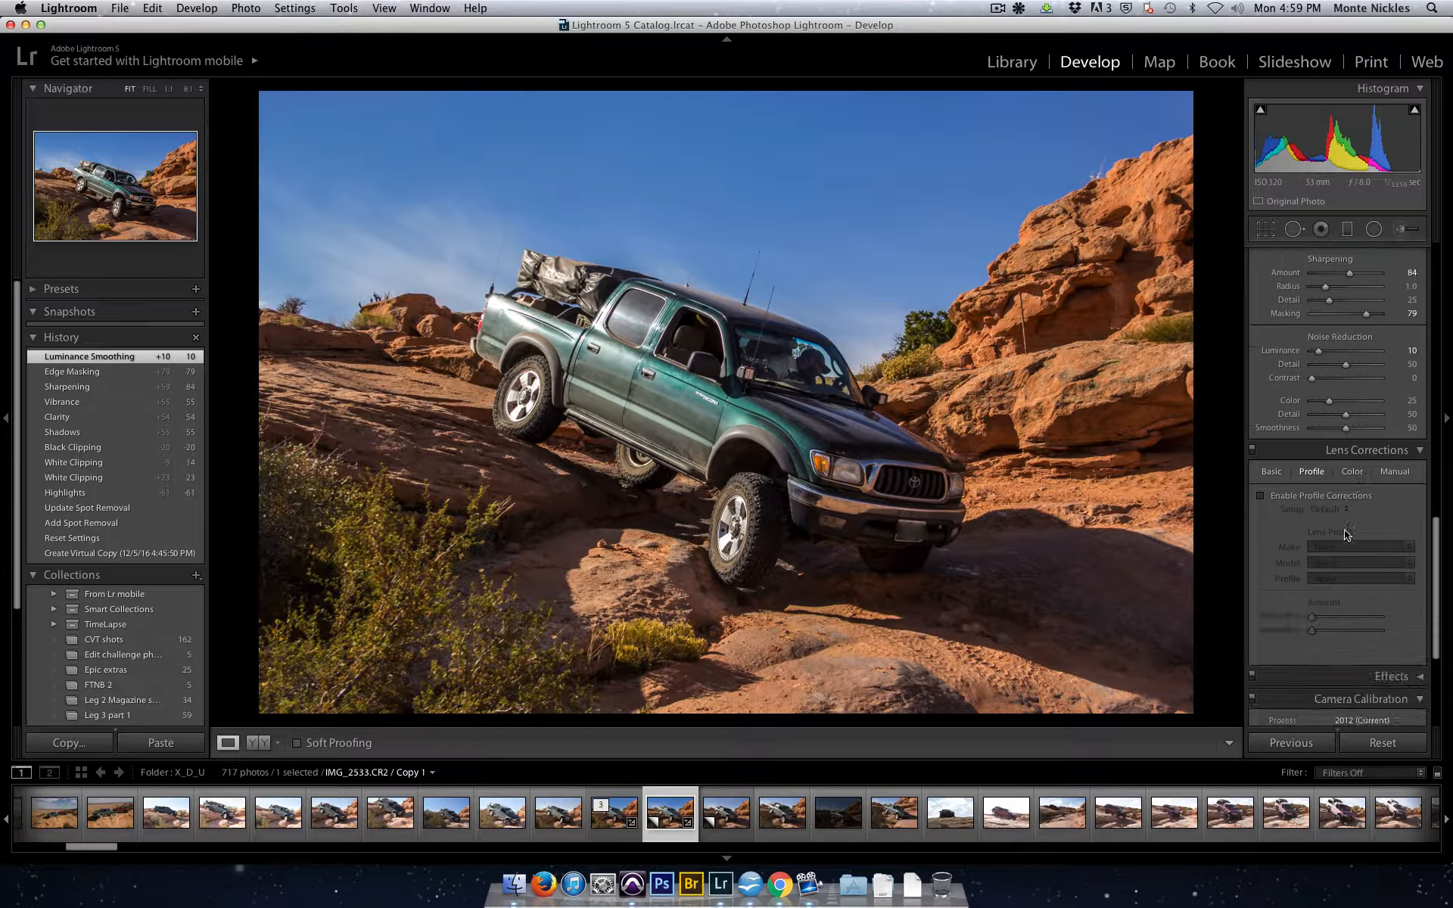
click(1274, 500)
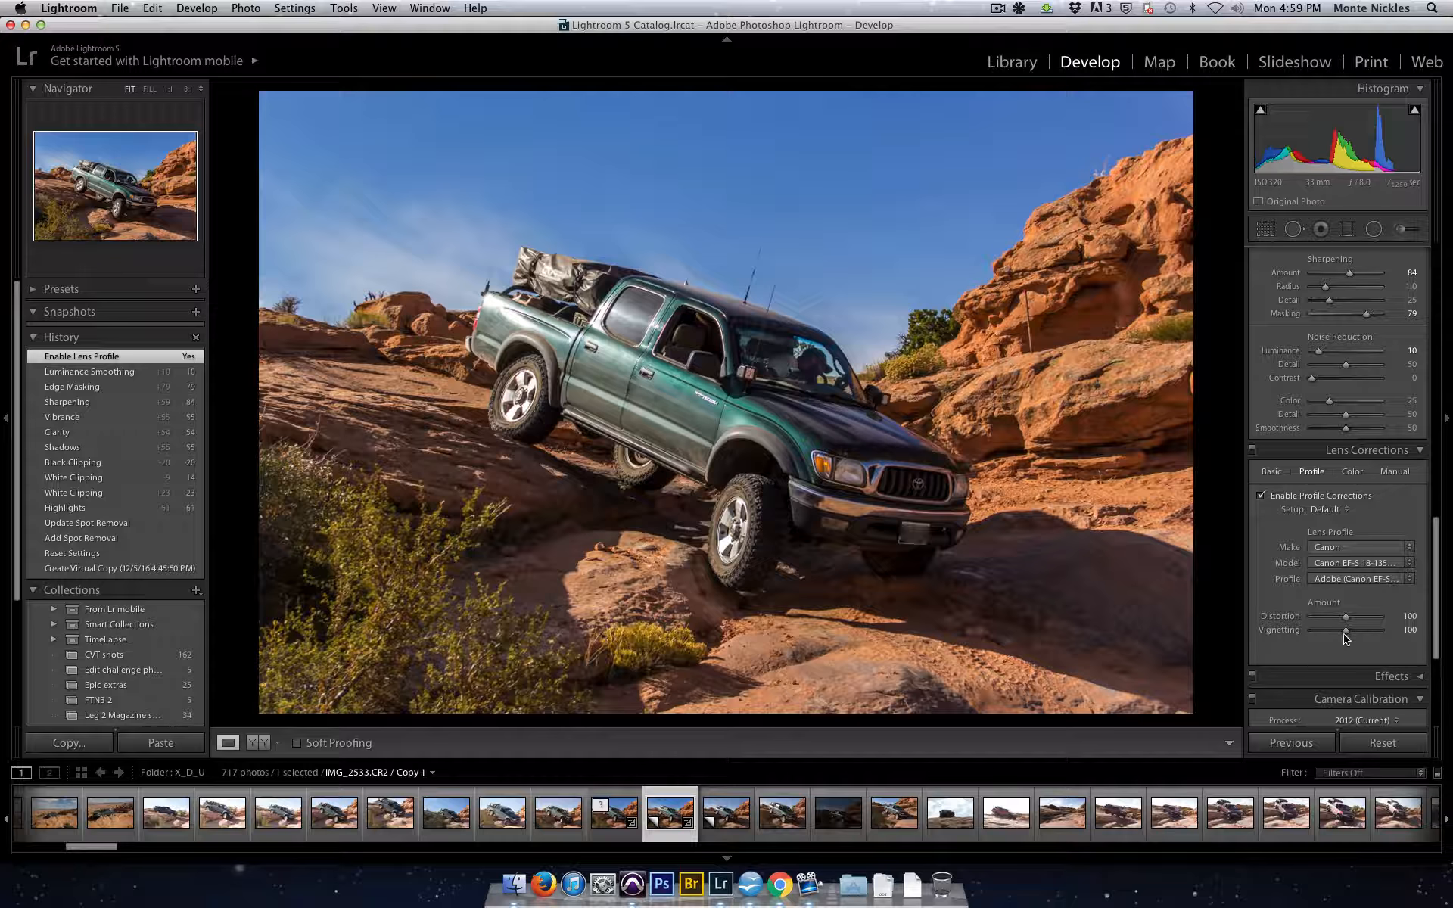
Turn on Remove Chromatic Aberration and set the purple Defringe Amount to 4.
click(1353, 472)
click(1283, 498)
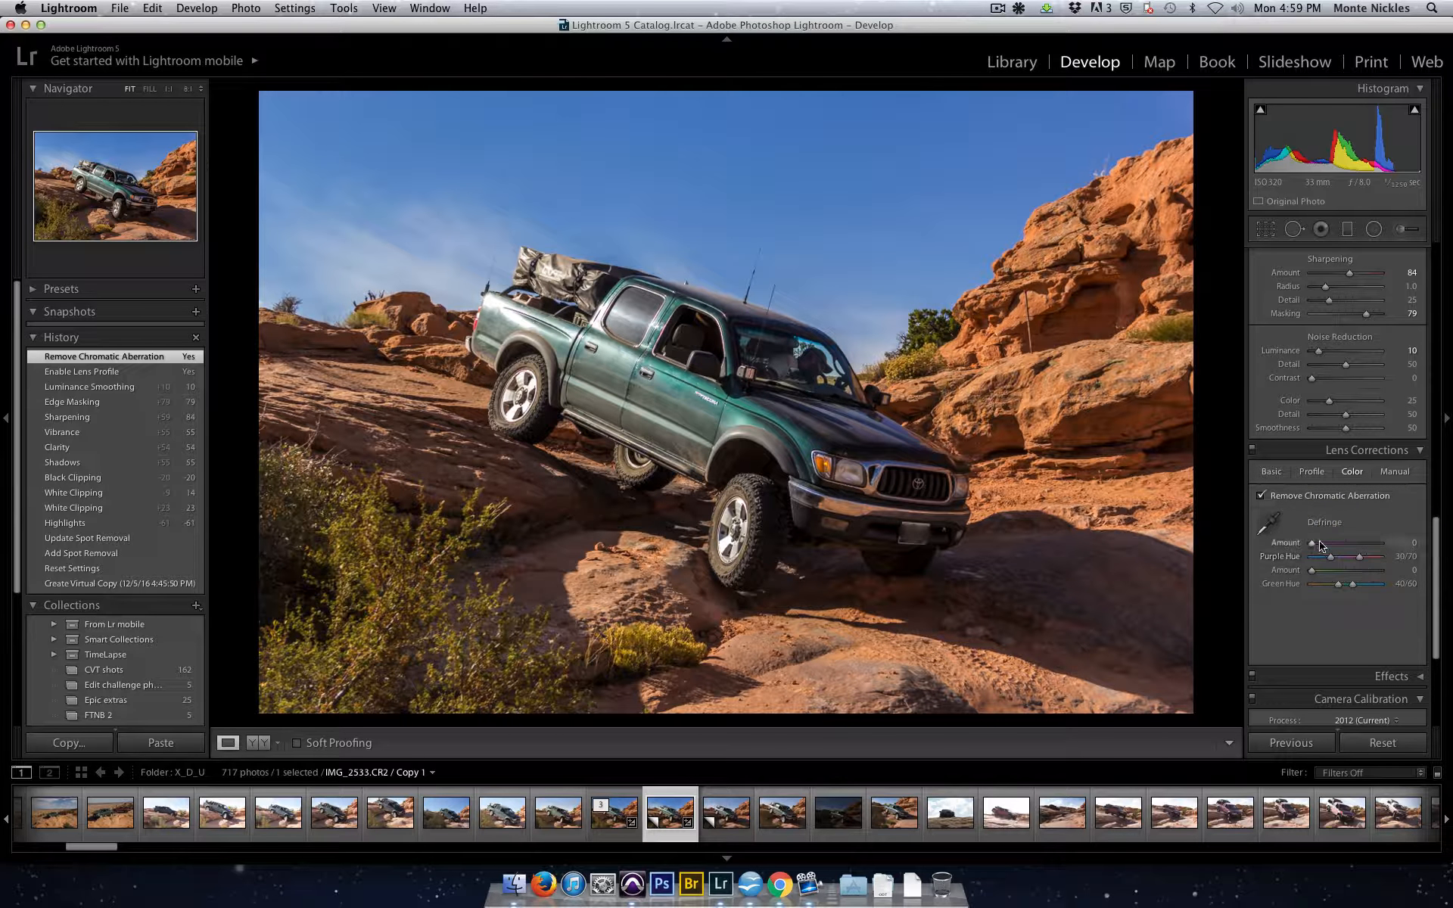
drag(1312, 542, 1326, 543)
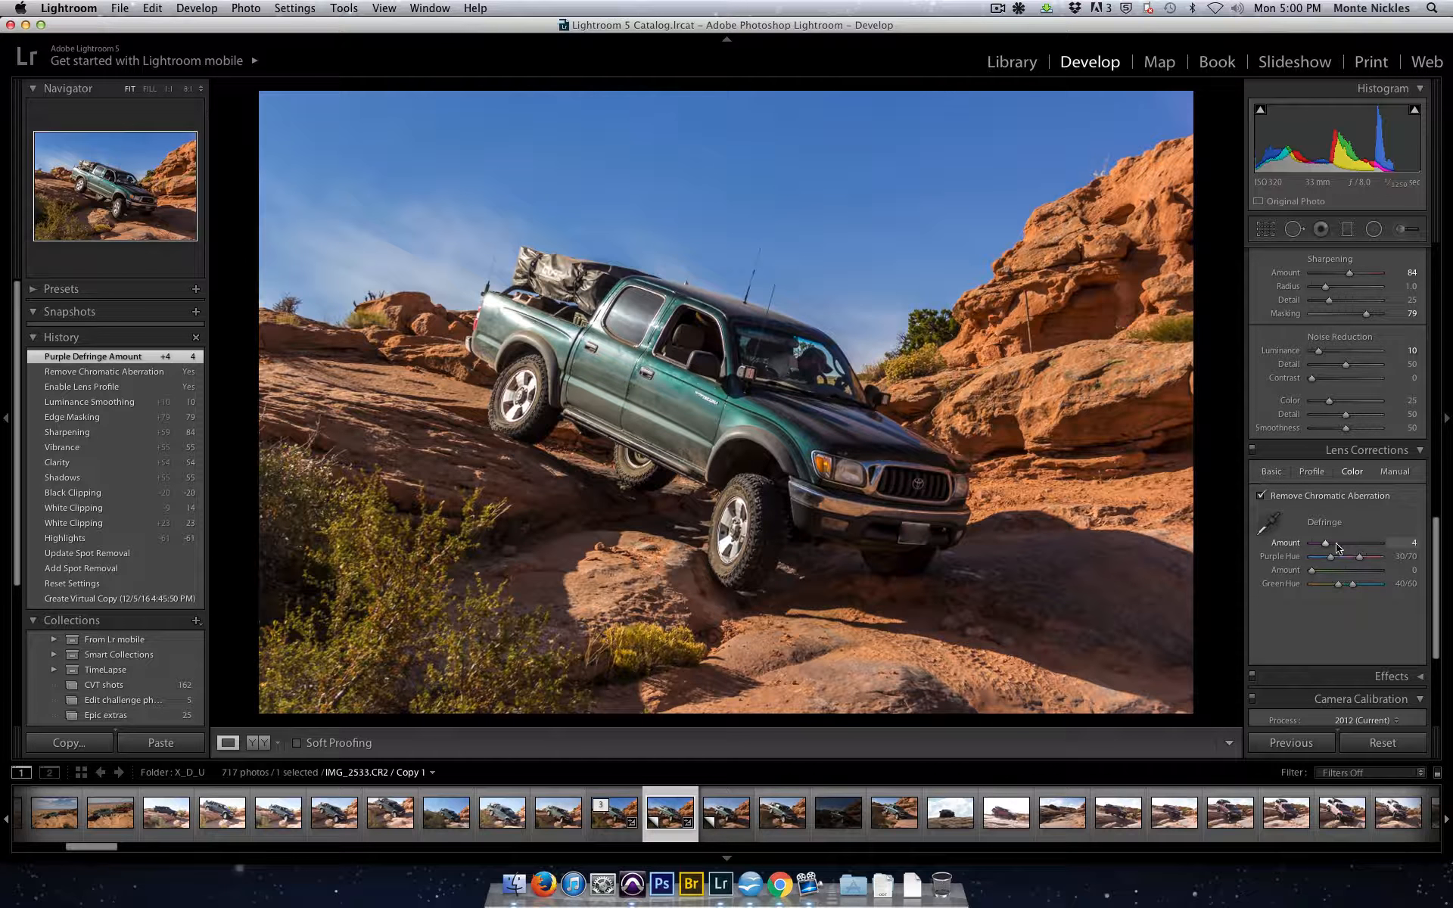
Return to the Basic adjustments and compare the edited truck photo with the unedited copy next to it.
scroll(1336, 548, down, 2)
scroll(1337, 548, up, 5)
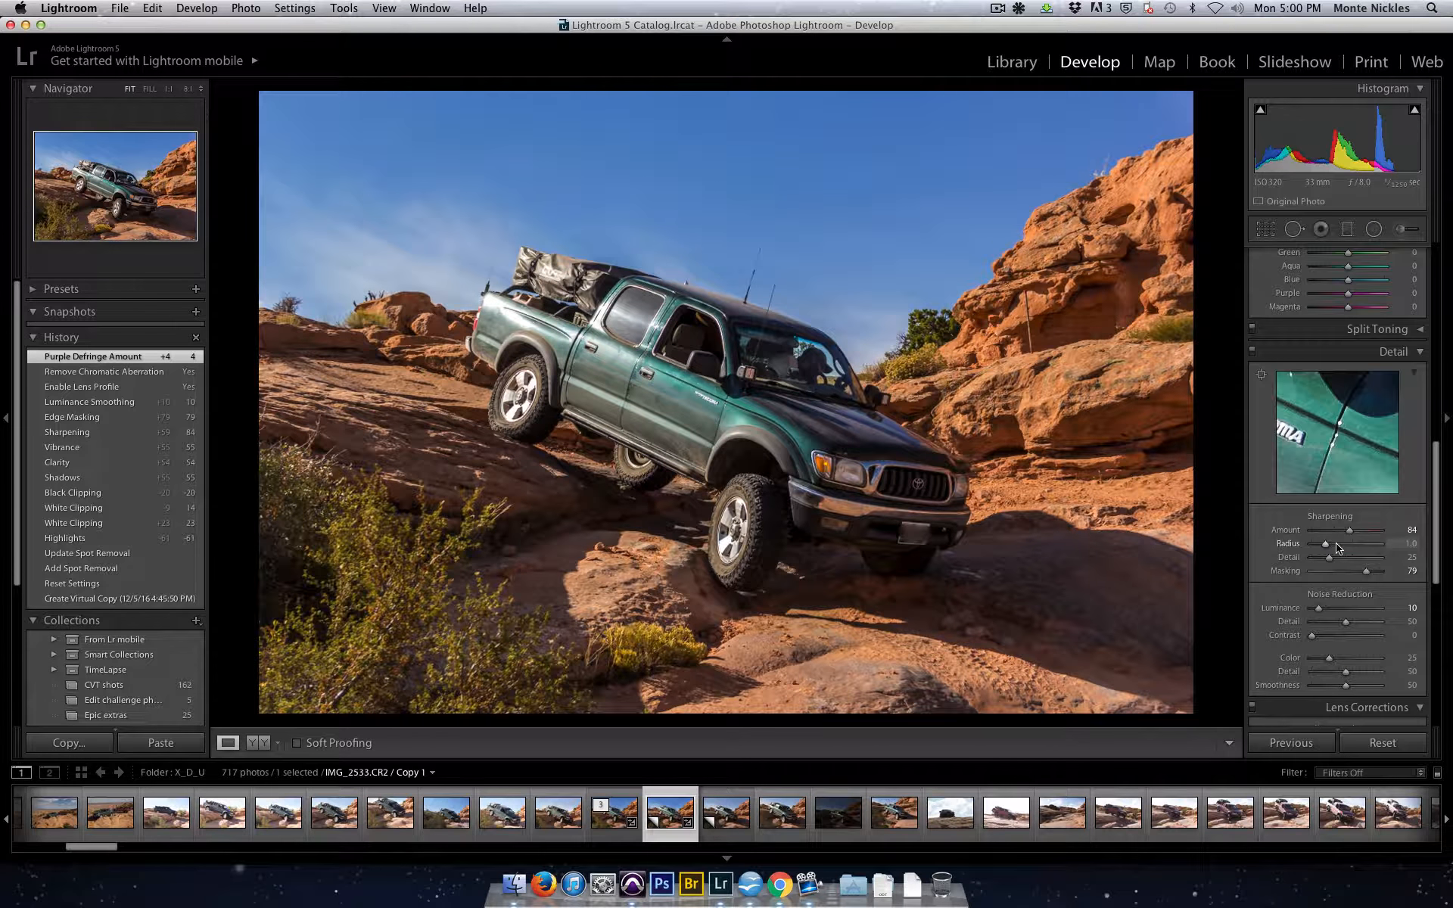
scroll(1336, 548, up, 3)
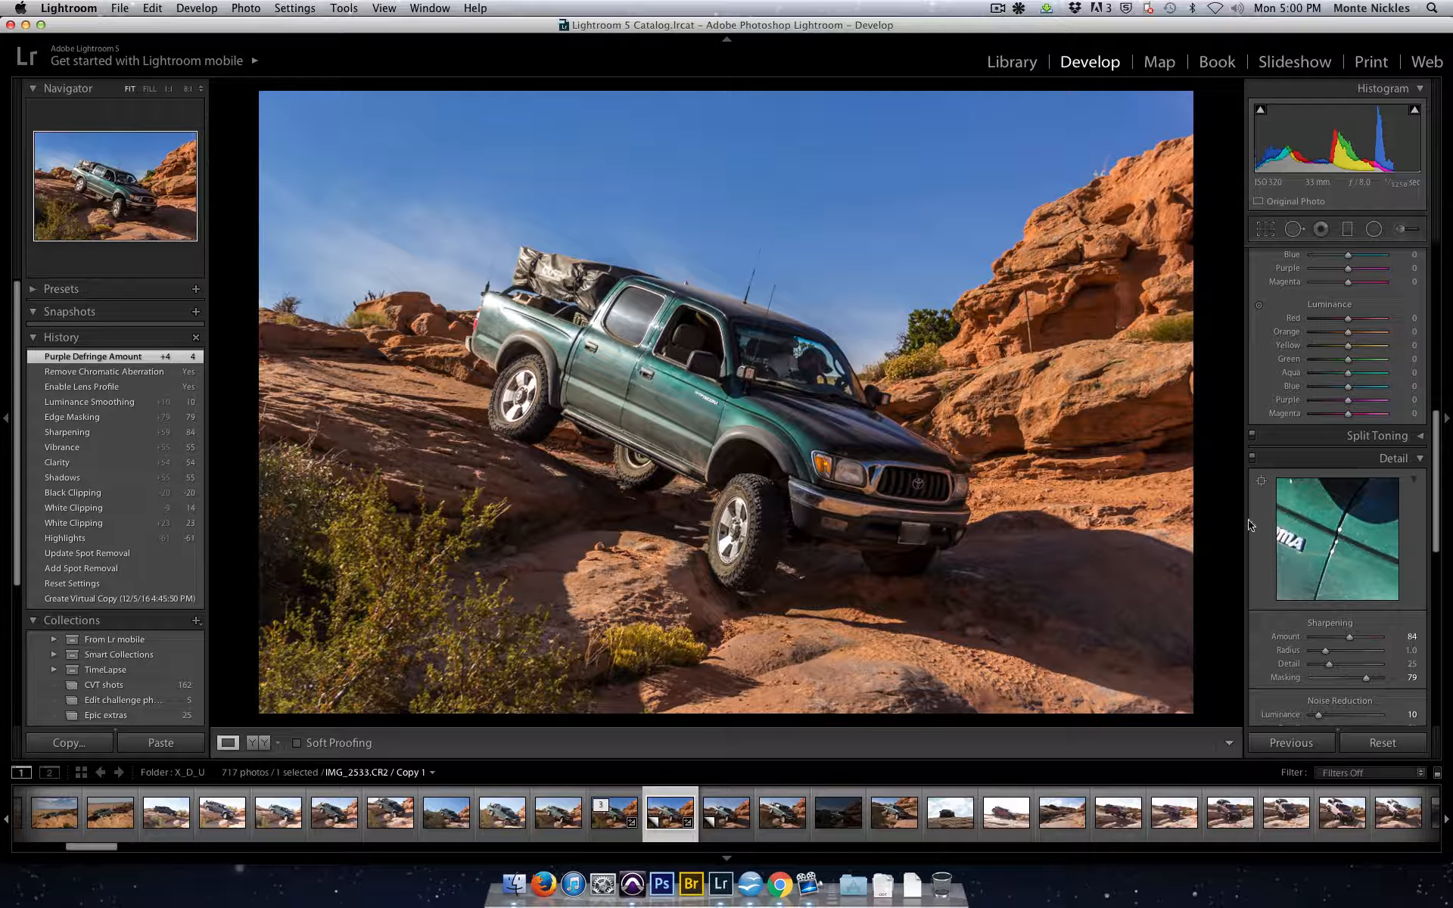
scroll(1249, 524, up, 3)
scroll(1249, 524, up, 10)
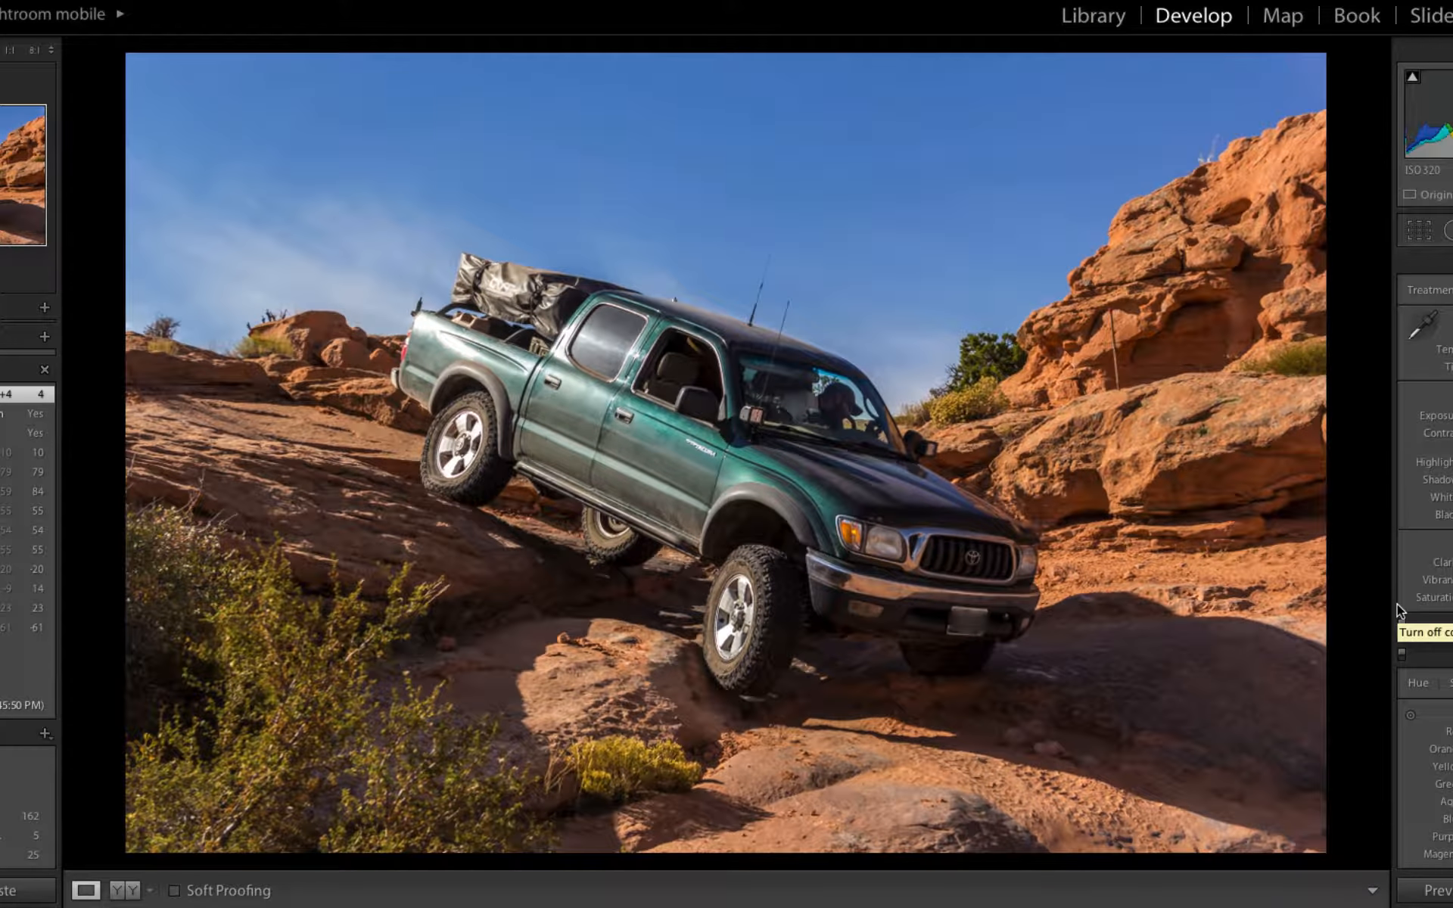
key(Right)
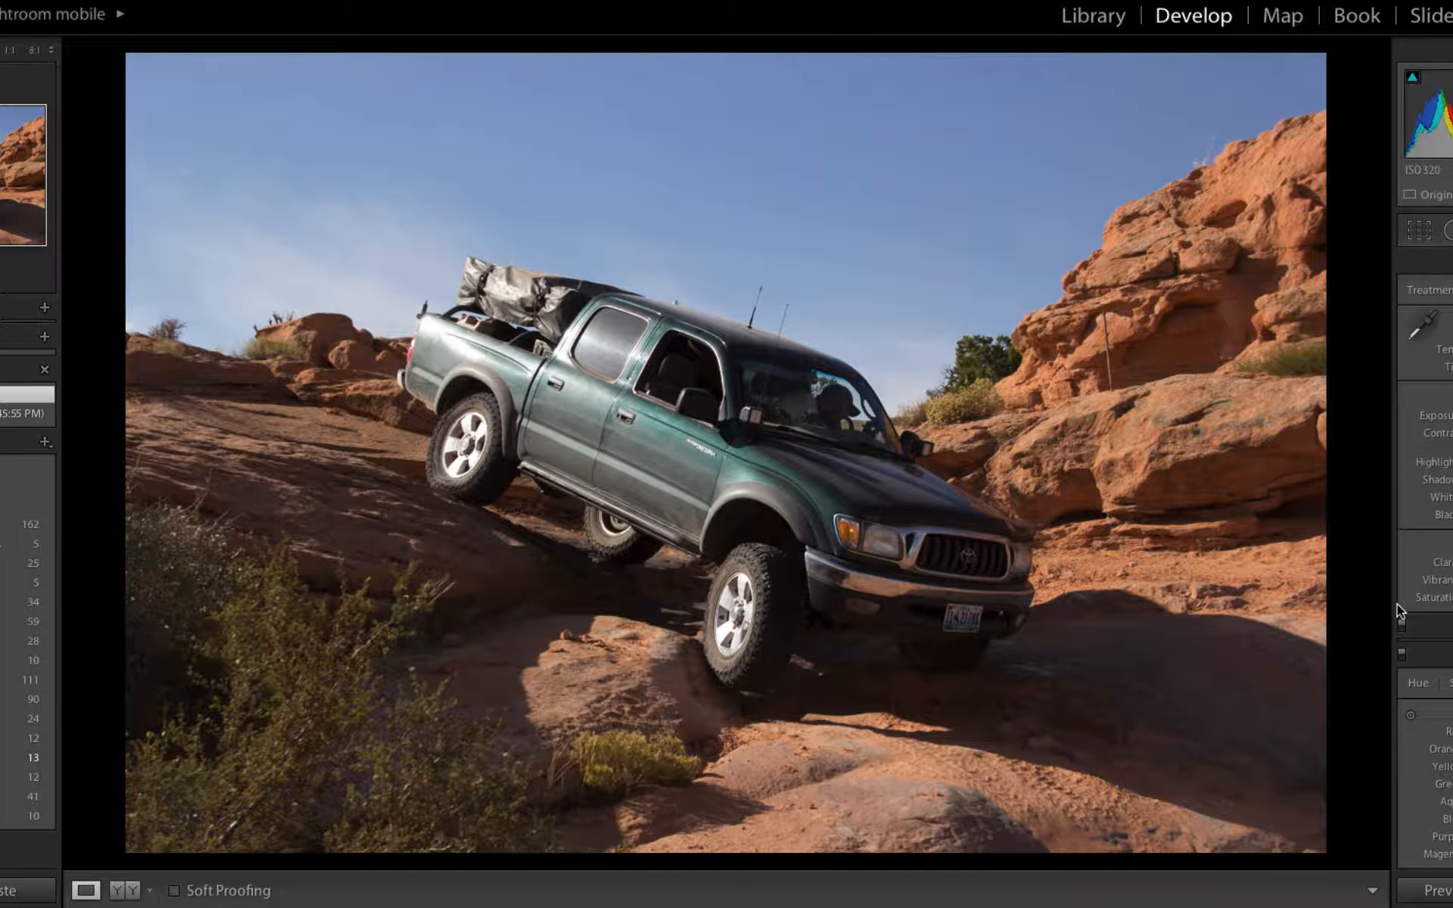
key(Left)
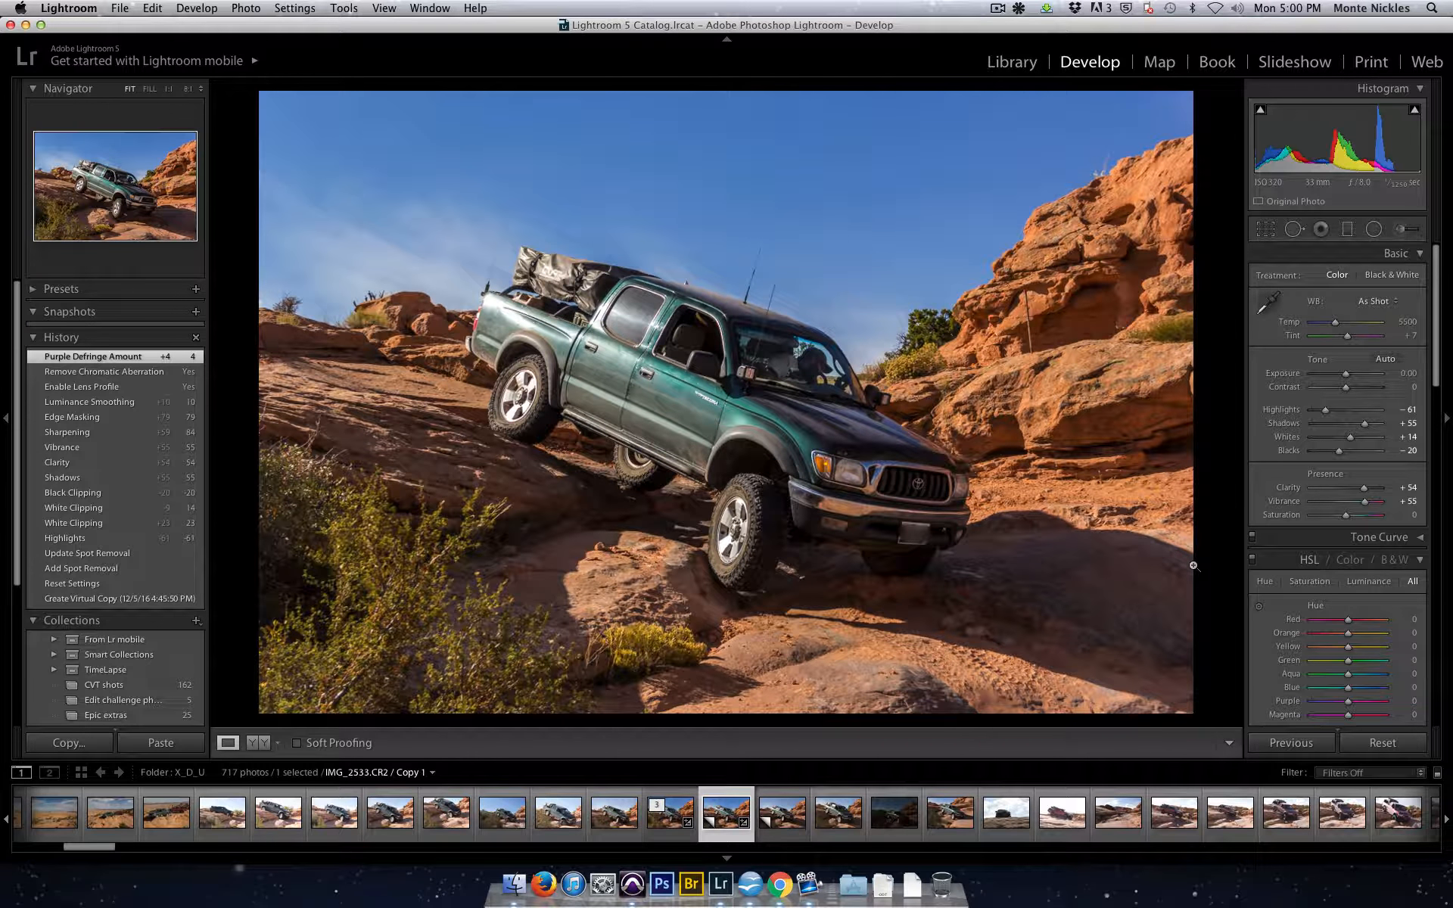
key(shift)
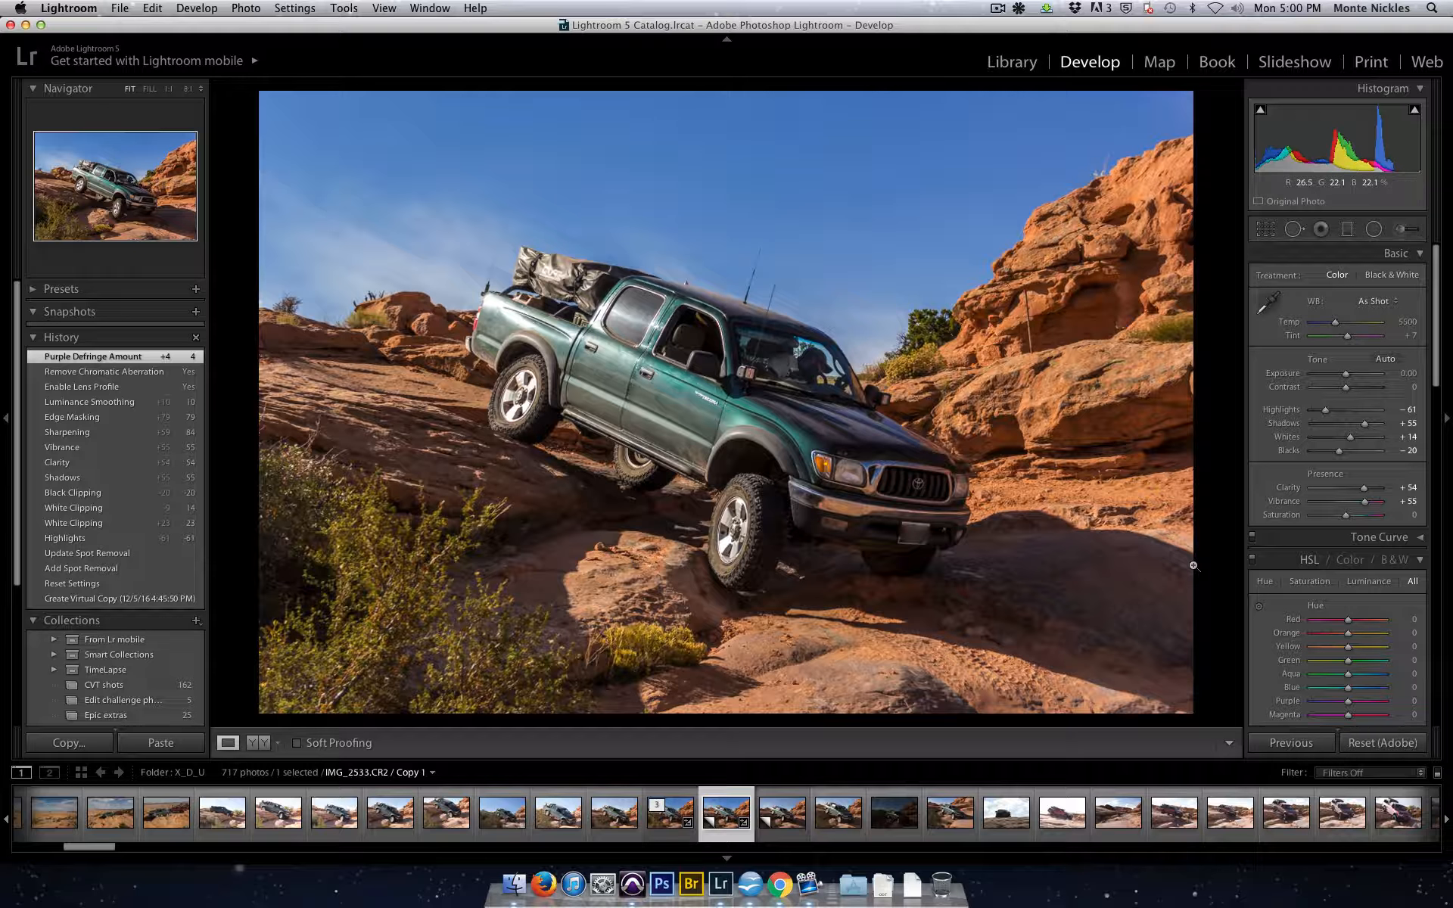